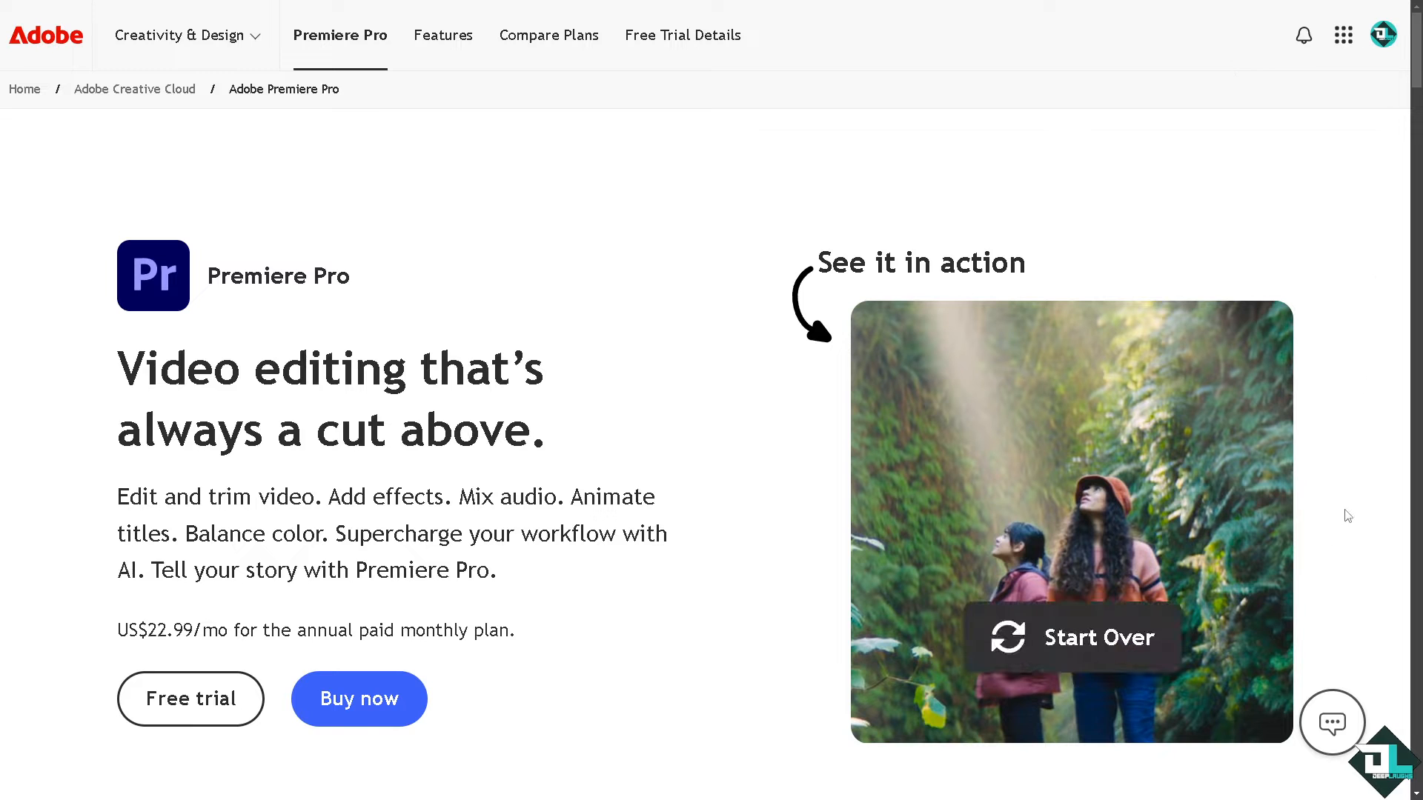
# - Open the Premiere Pro free trial offer and view the Business and the Students and teachers plans
pyautogui.click(1070, 664)
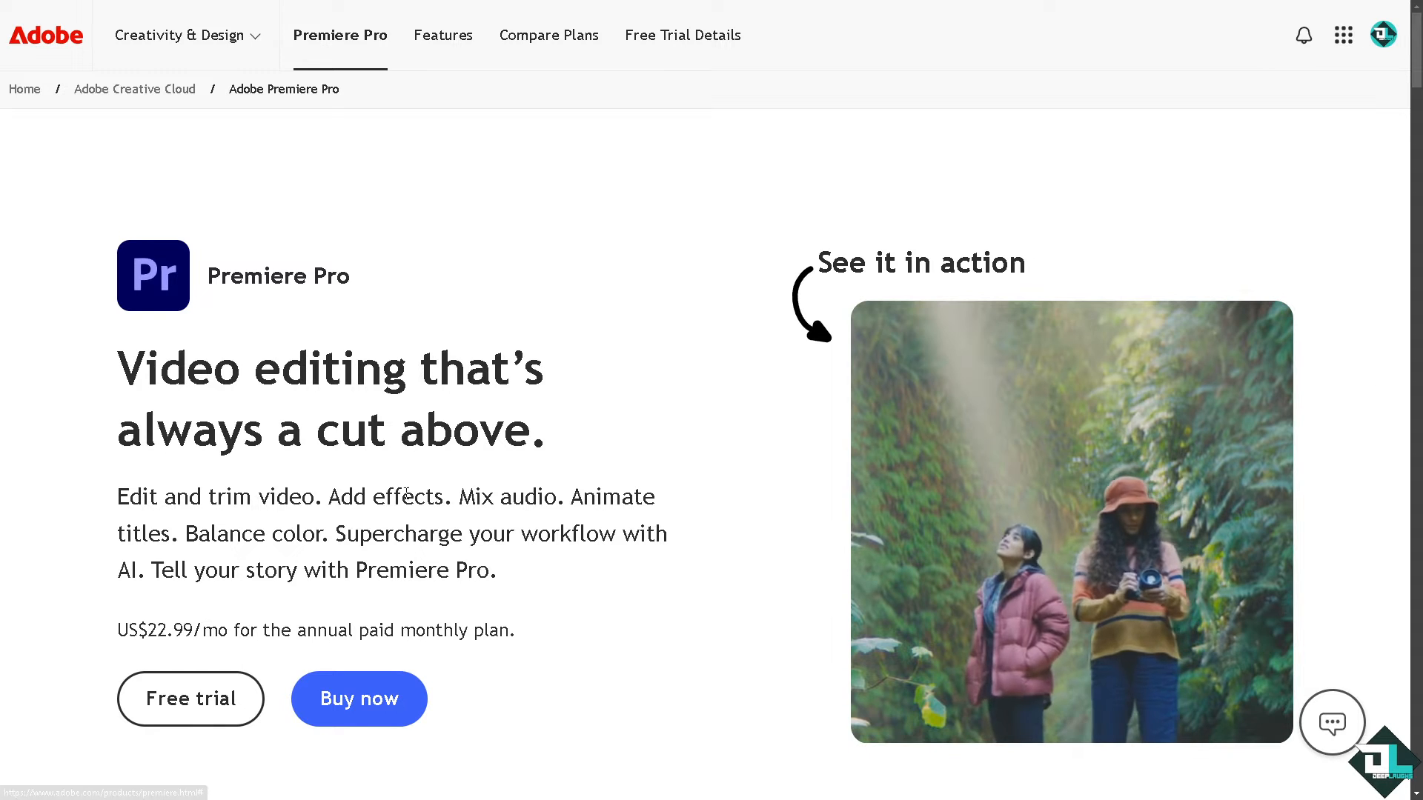
pyautogui.click(208, 693)
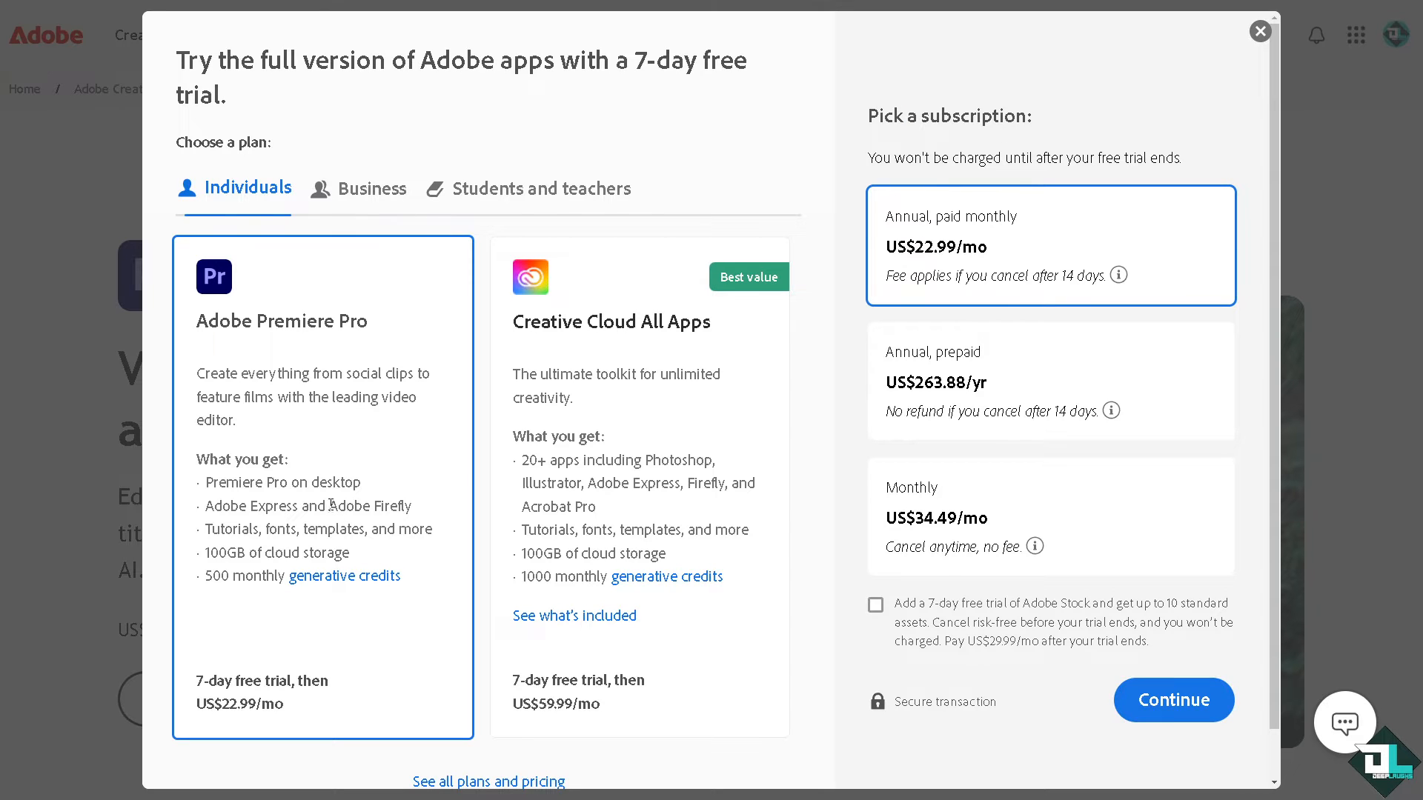
pyautogui.click(375, 190)
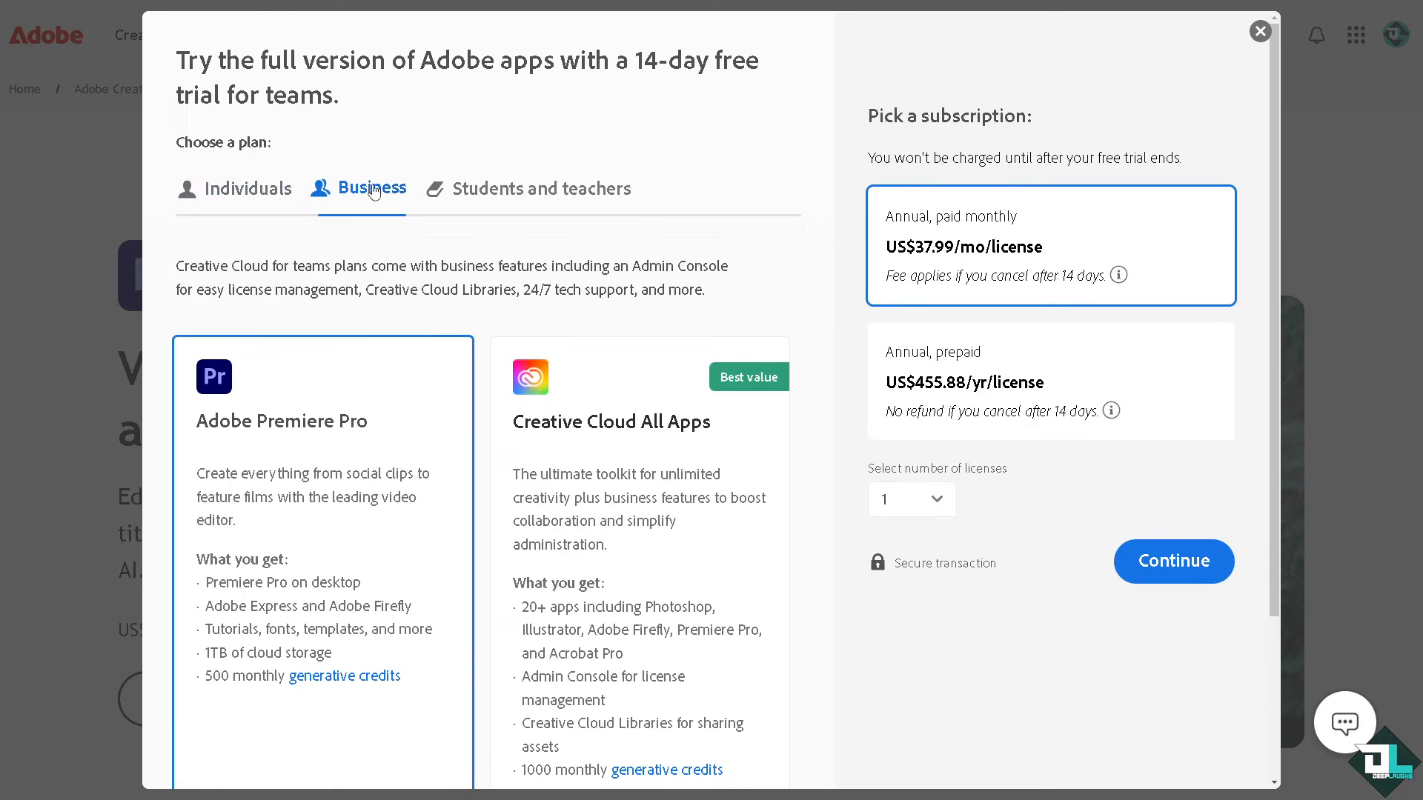
pyautogui.click(542, 194)
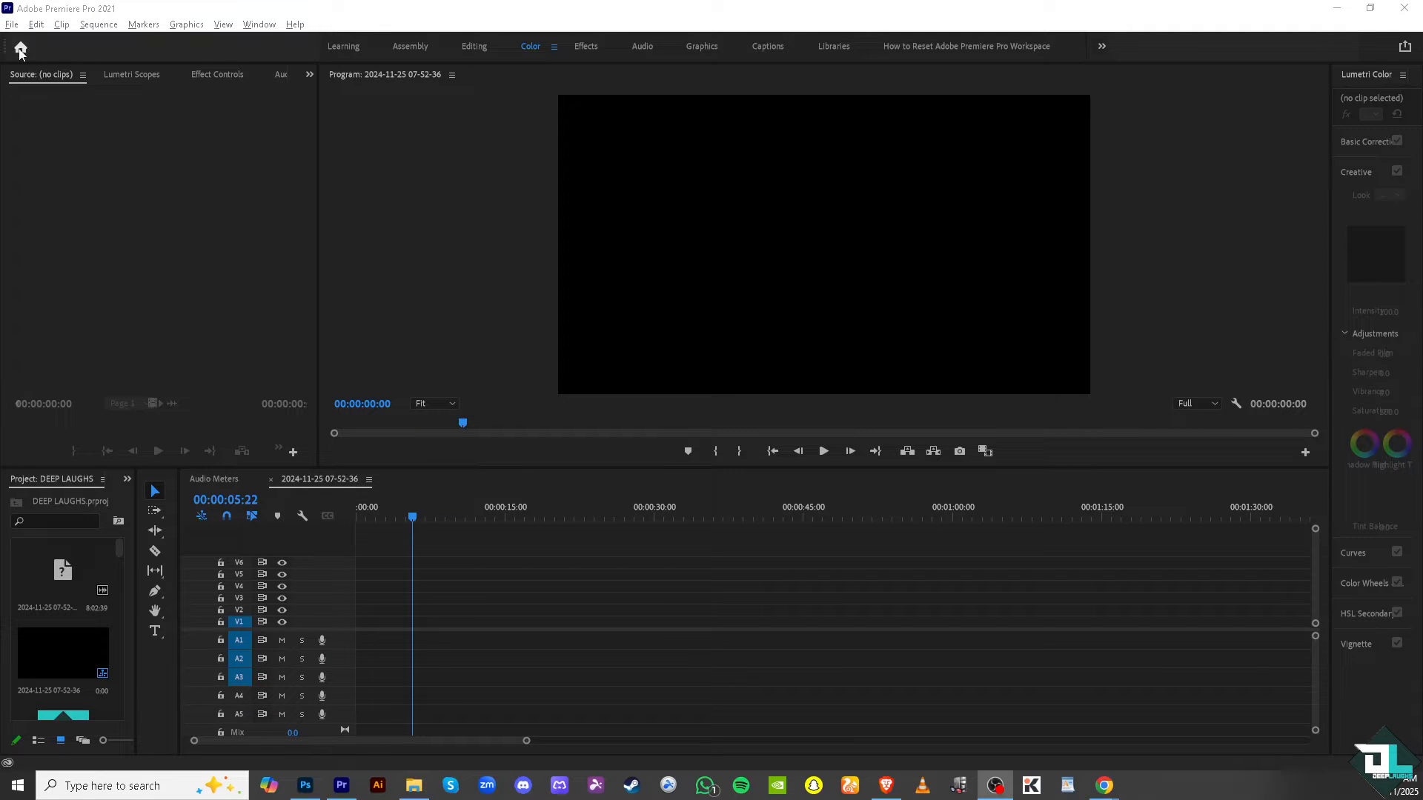
# - Place the "how to greenscreen adobe premiere pro.png" image on V1 at the sequence start and extend it to about 00:00:45:21
pyautogui.click(12, 25)
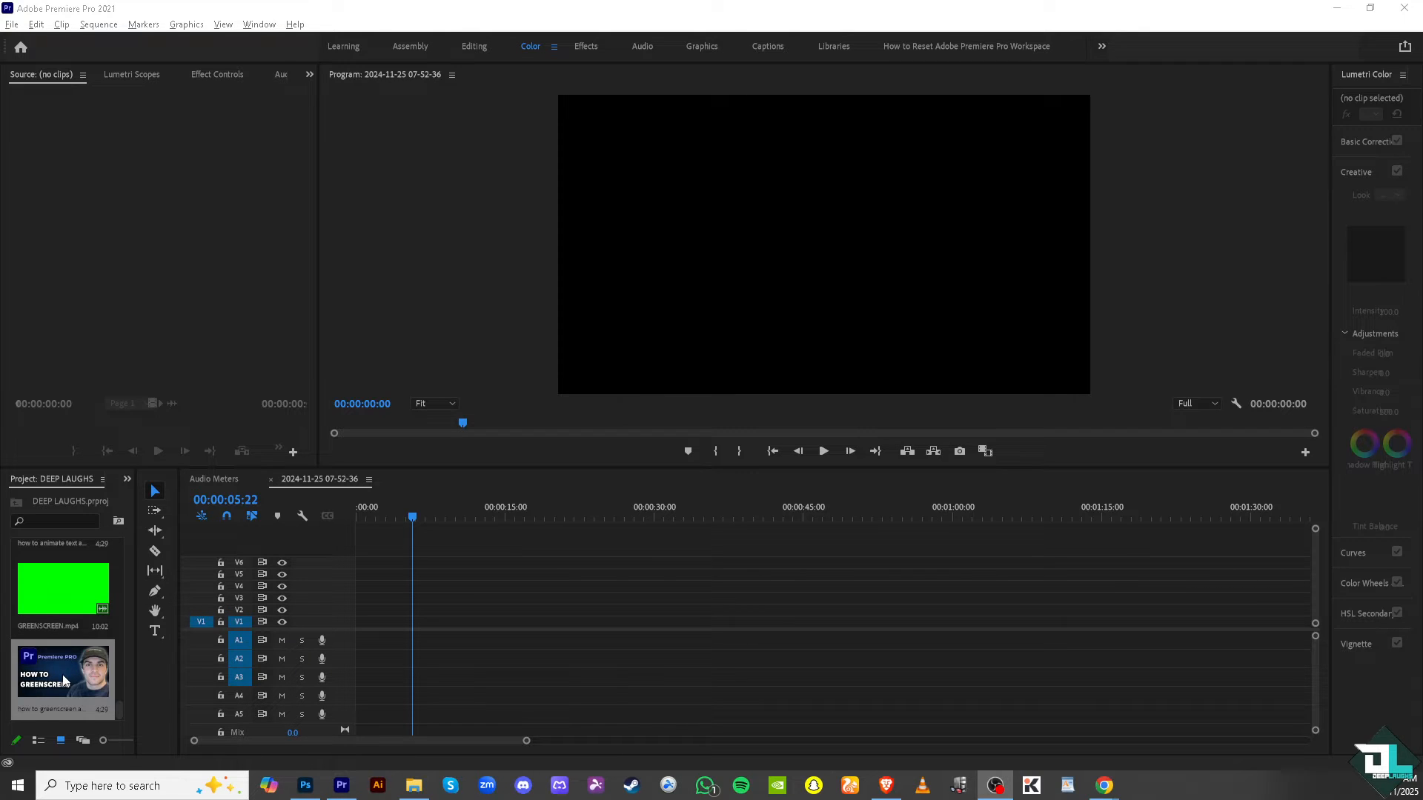
pyautogui.moveTo(64, 681); pyautogui.dragTo(356, 625)
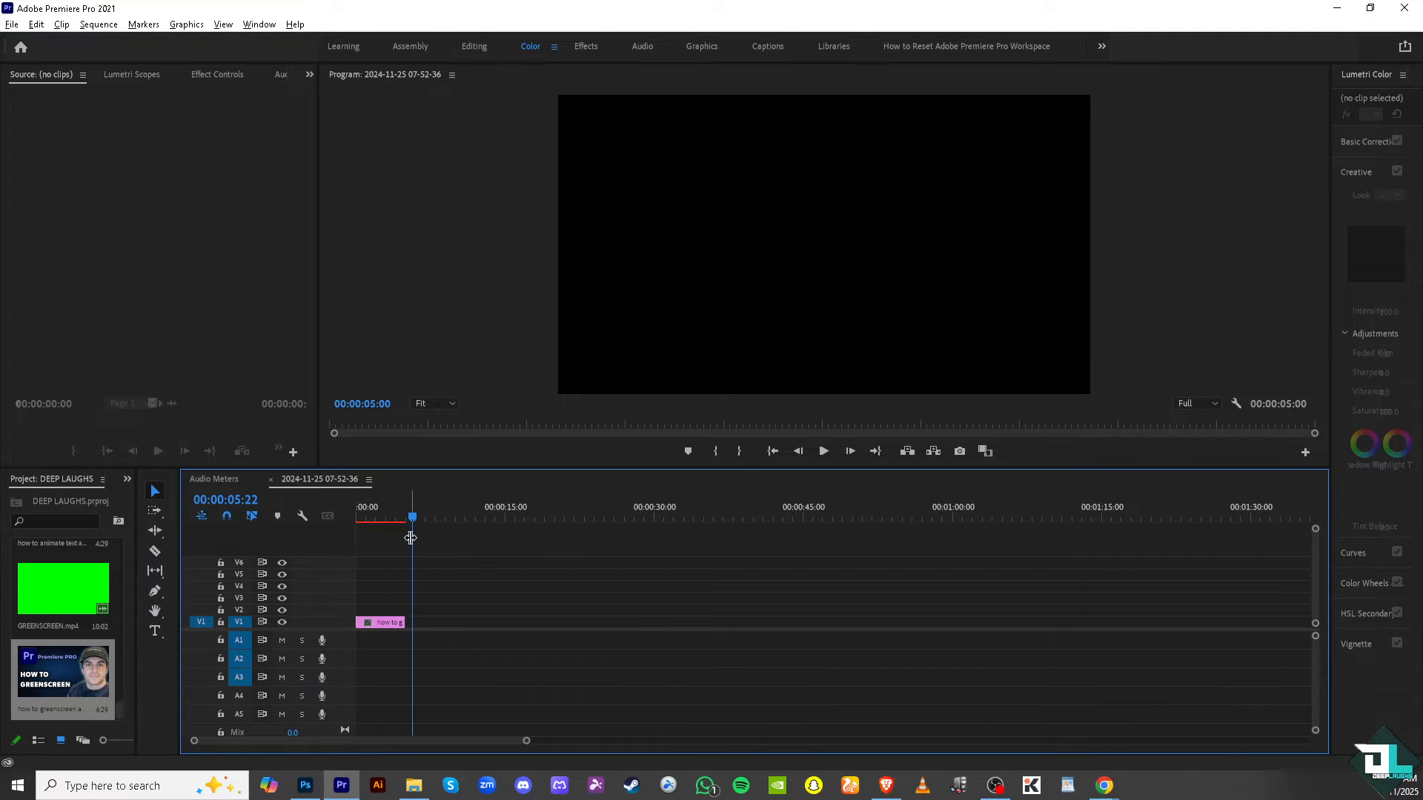
pyautogui.moveTo(416, 518); pyautogui.dragTo(392, 518)
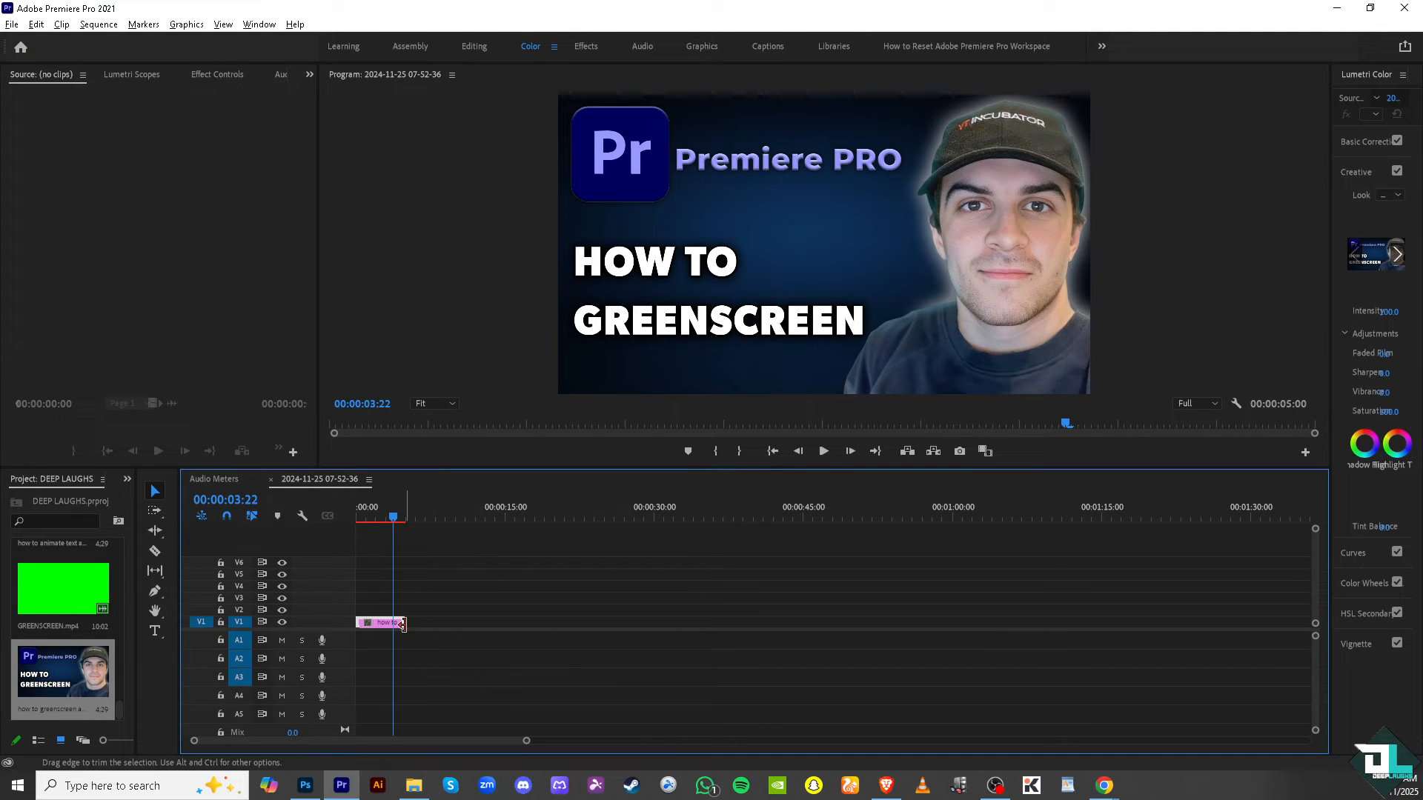
pyautogui.moveTo(403, 621); pyautogui.dragTo(809, 610)
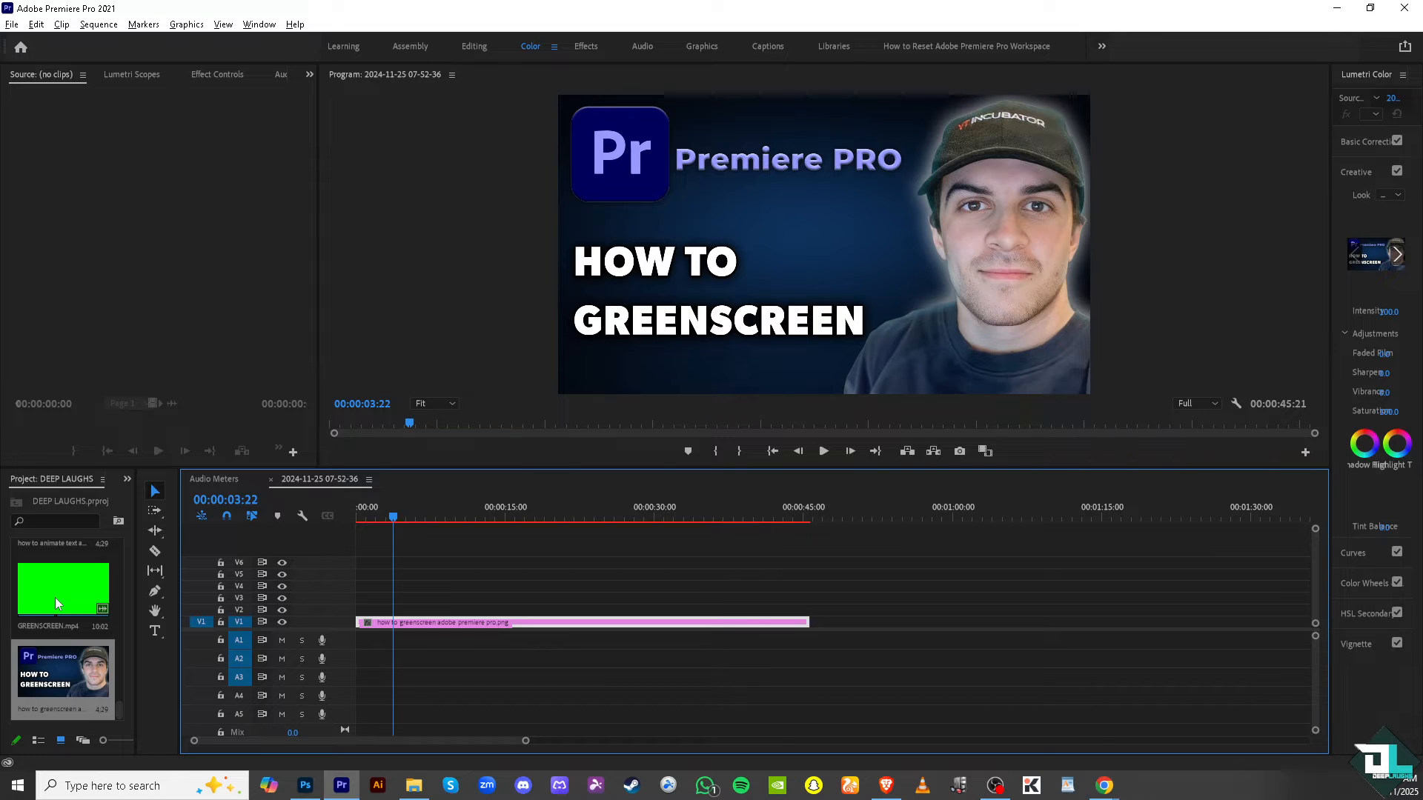
# - Place GREENSCREEN.mp4 on V3 at the sequence start and enlarge it to about 162% so it covers the frame
pyautogui.moveTo(51, 598); pyautogui.dragTo(347, 604)
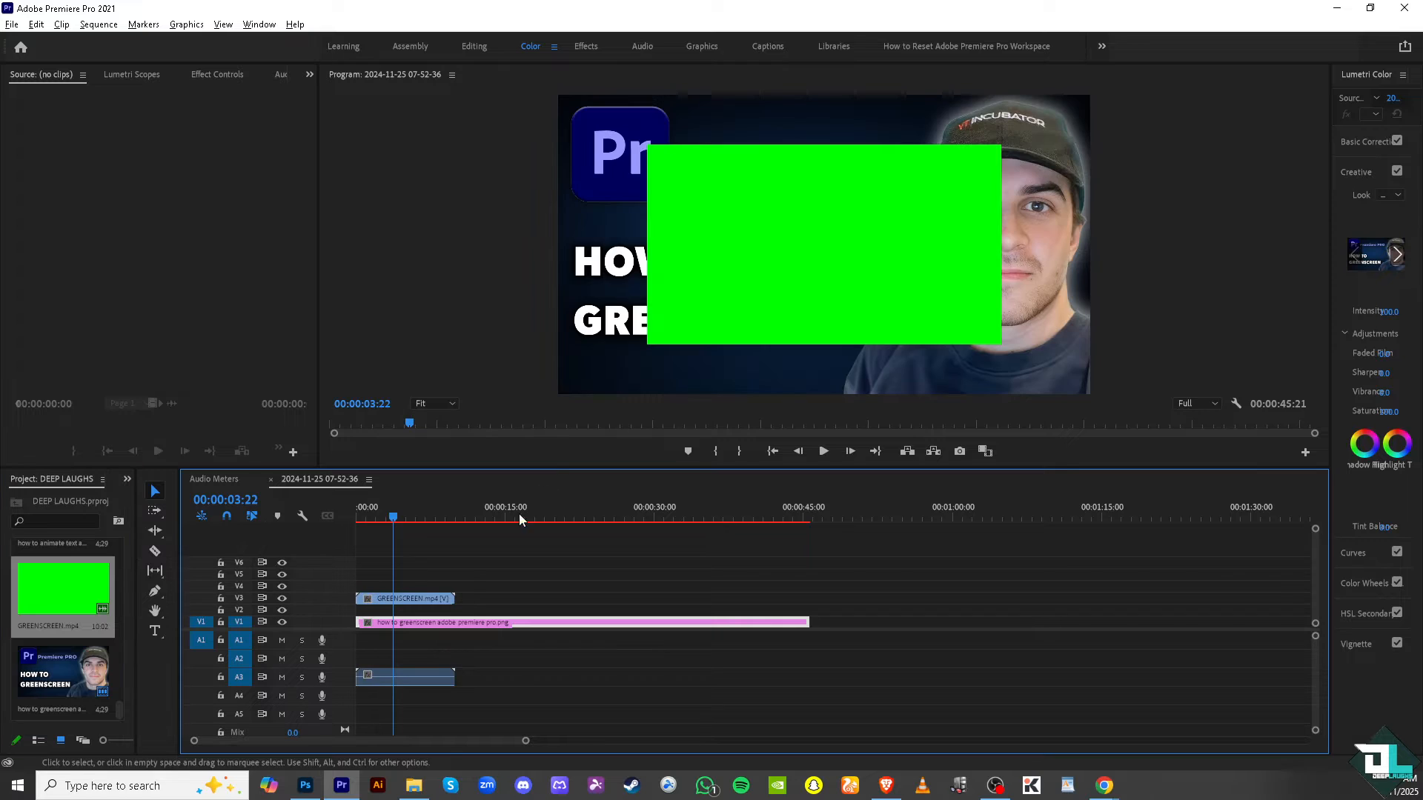
pyautogui.click(750, 242)
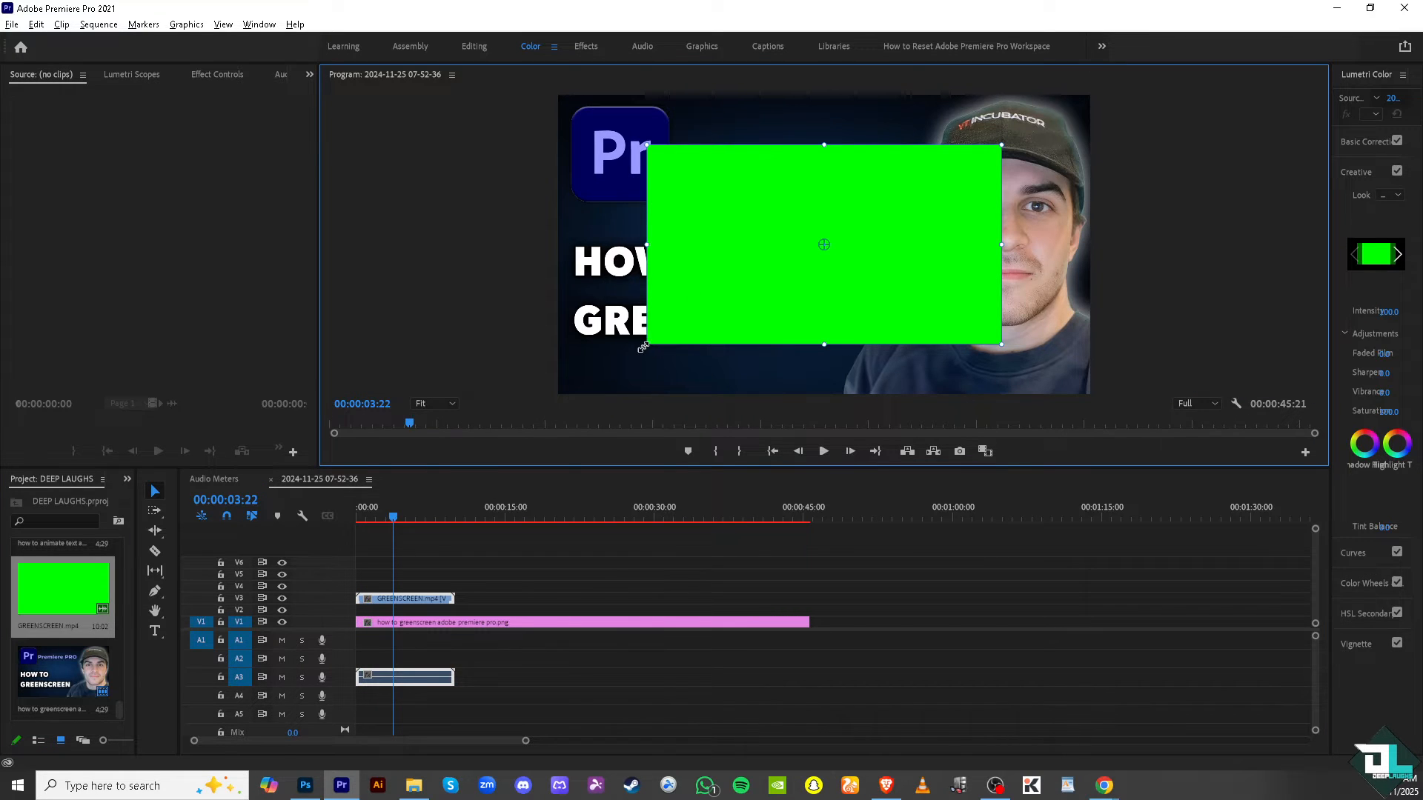
pyautogui.moveTo(650, 347); pyautogui.dragTo(552, 396)
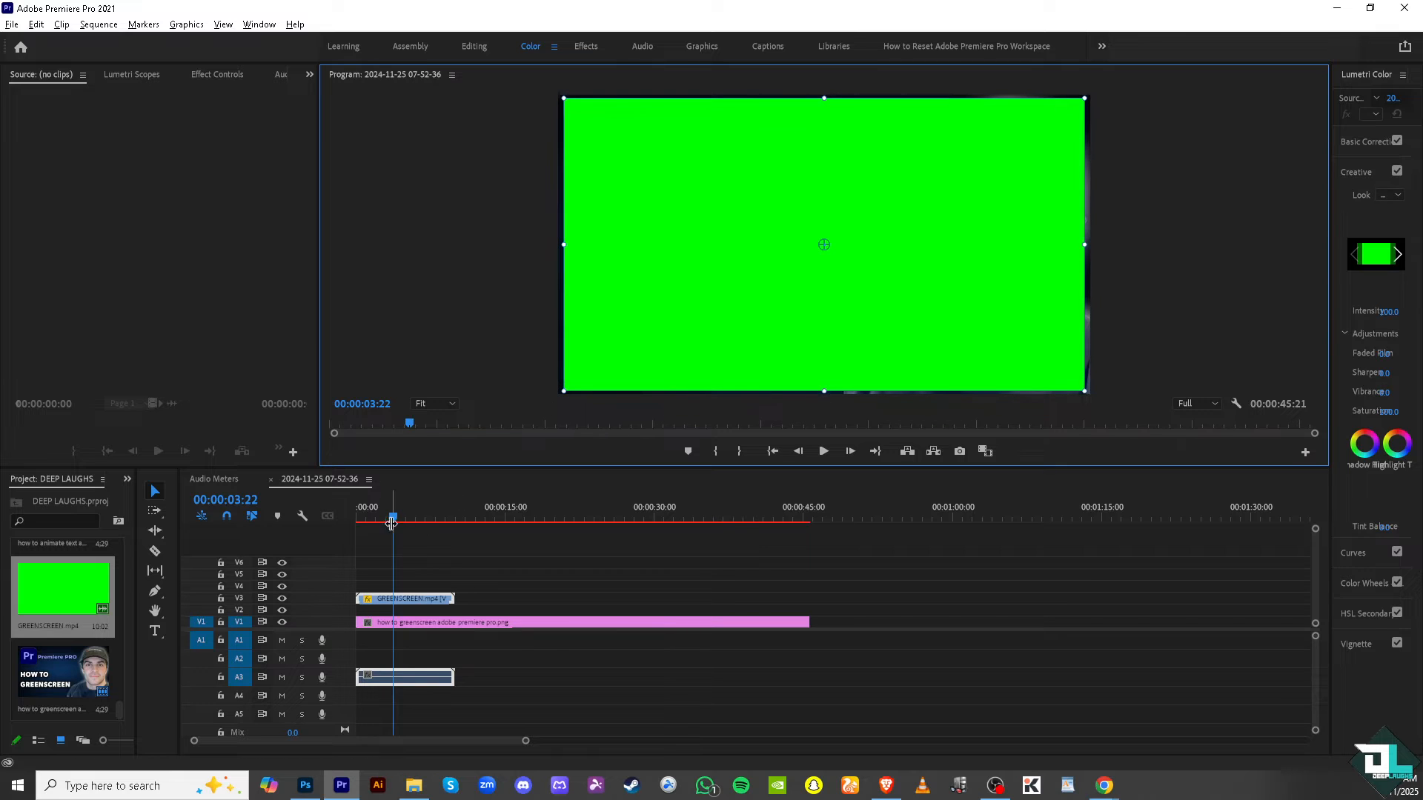
pyautogui.moveTo(395, 520); pyautogui.dragTo(418, 521)
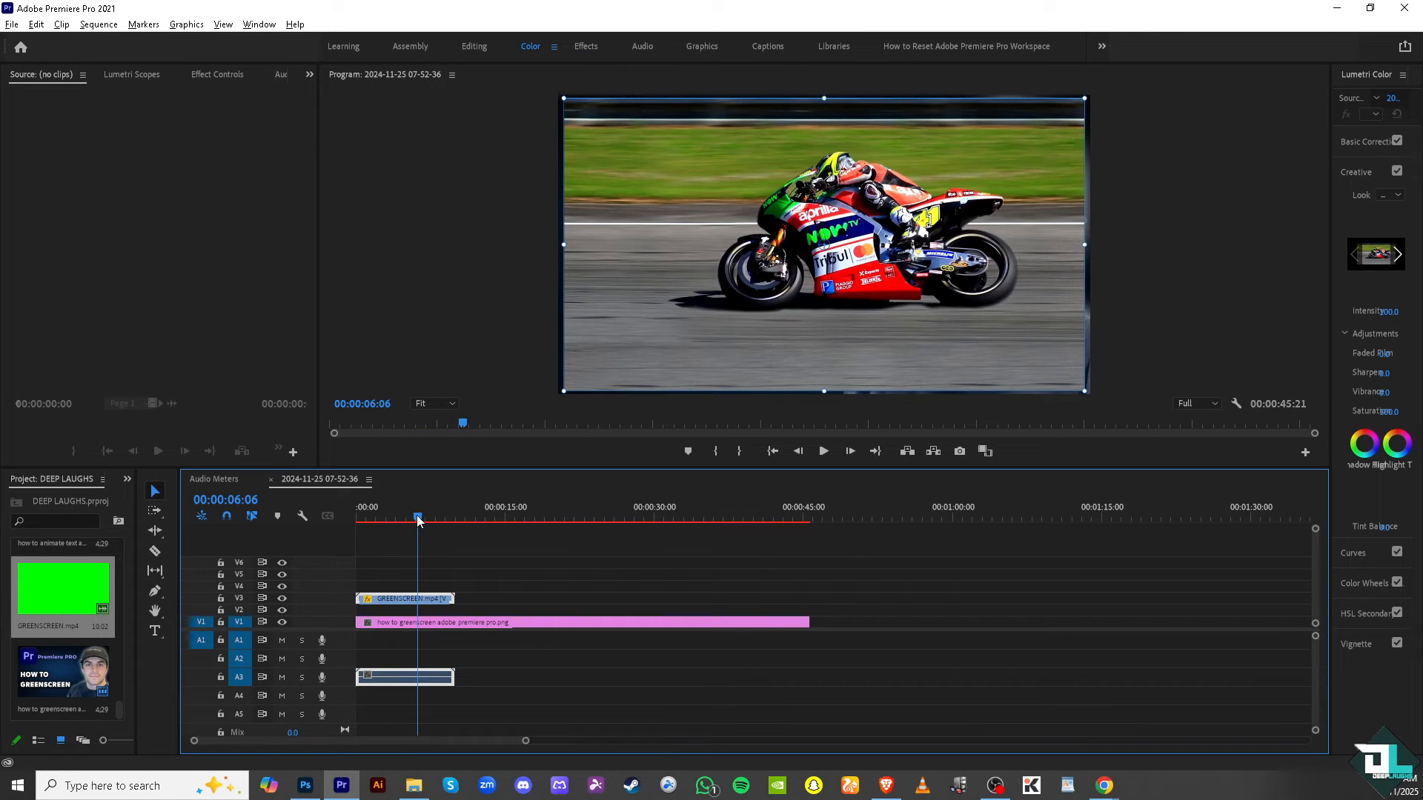
pyautogui.click(794, 247)
pyautogui.moveTo(795, 244); pyautogui.dragTo(792, 242)
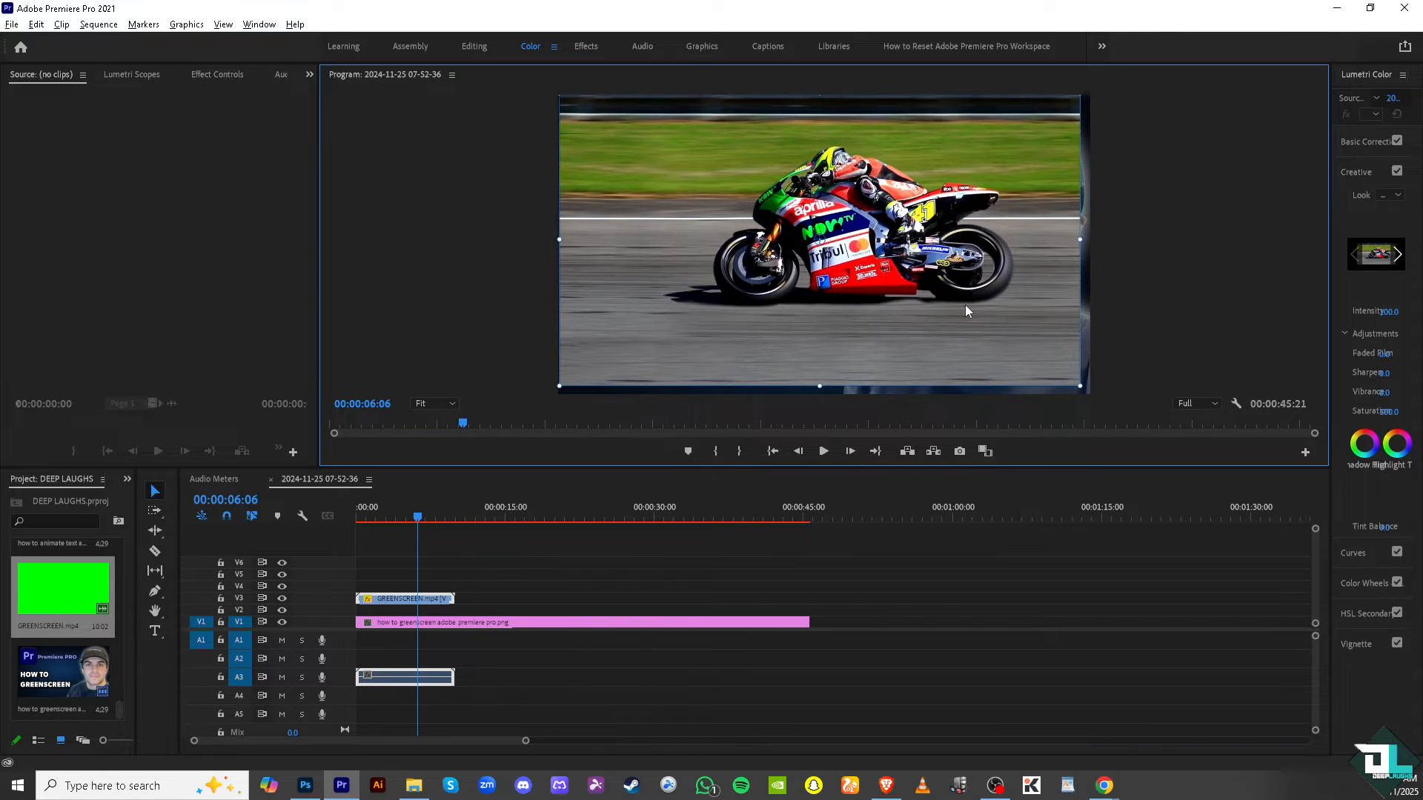
pyautogui.moveTo(1080, 384); pyautogui.dragTo(1106, 400)
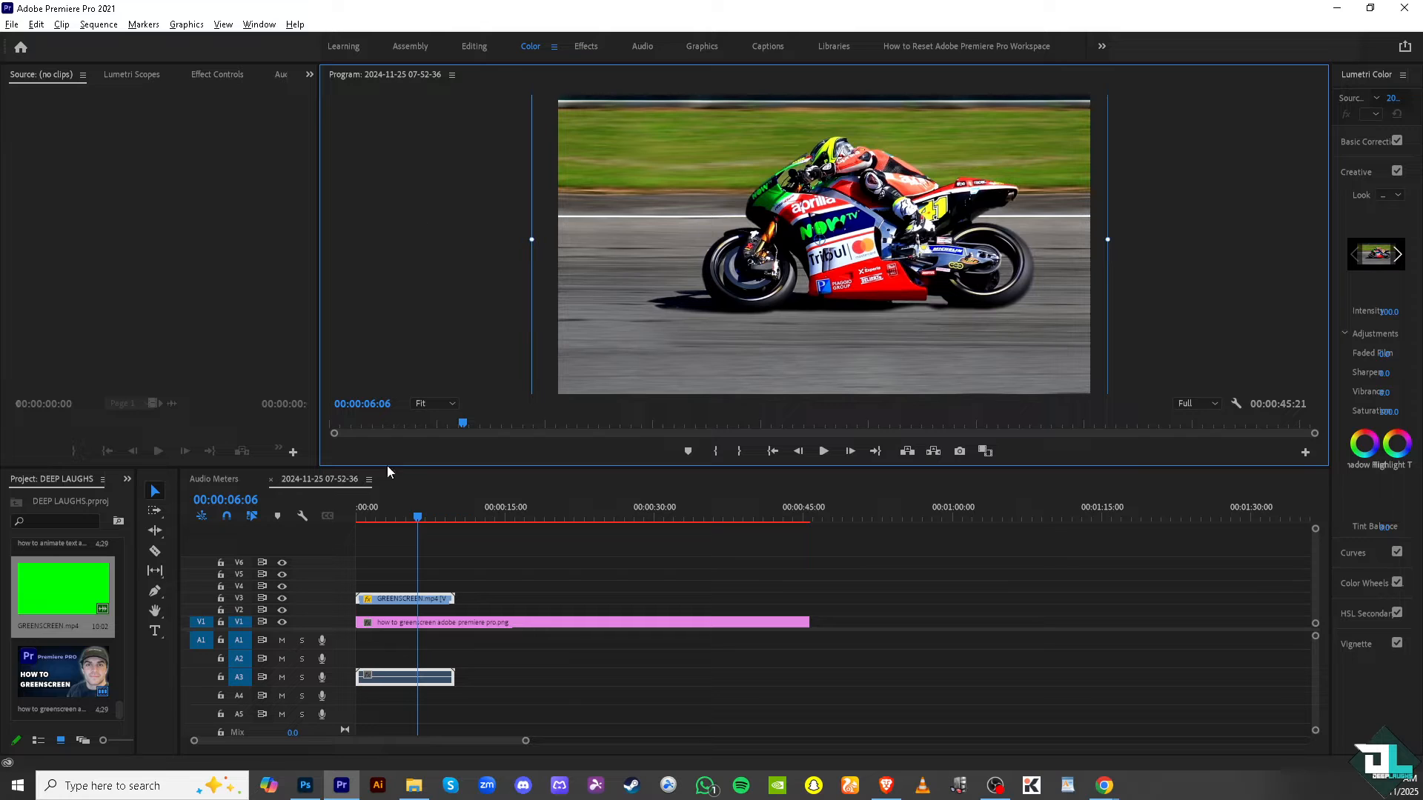
# - Bring up the list of effects and search it for ULTRA
pyautogui.click(258, 25)
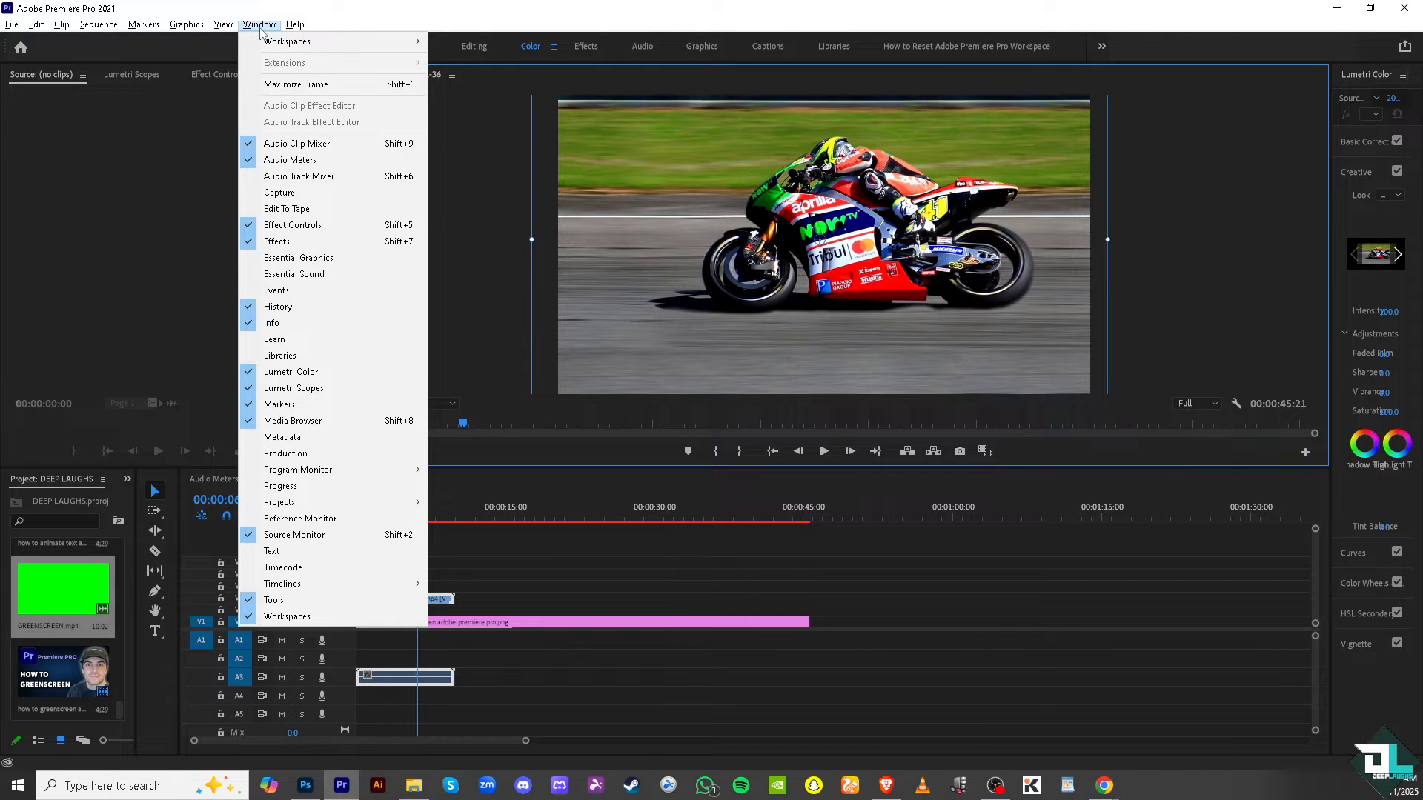
pyautogui.click(346, 245)
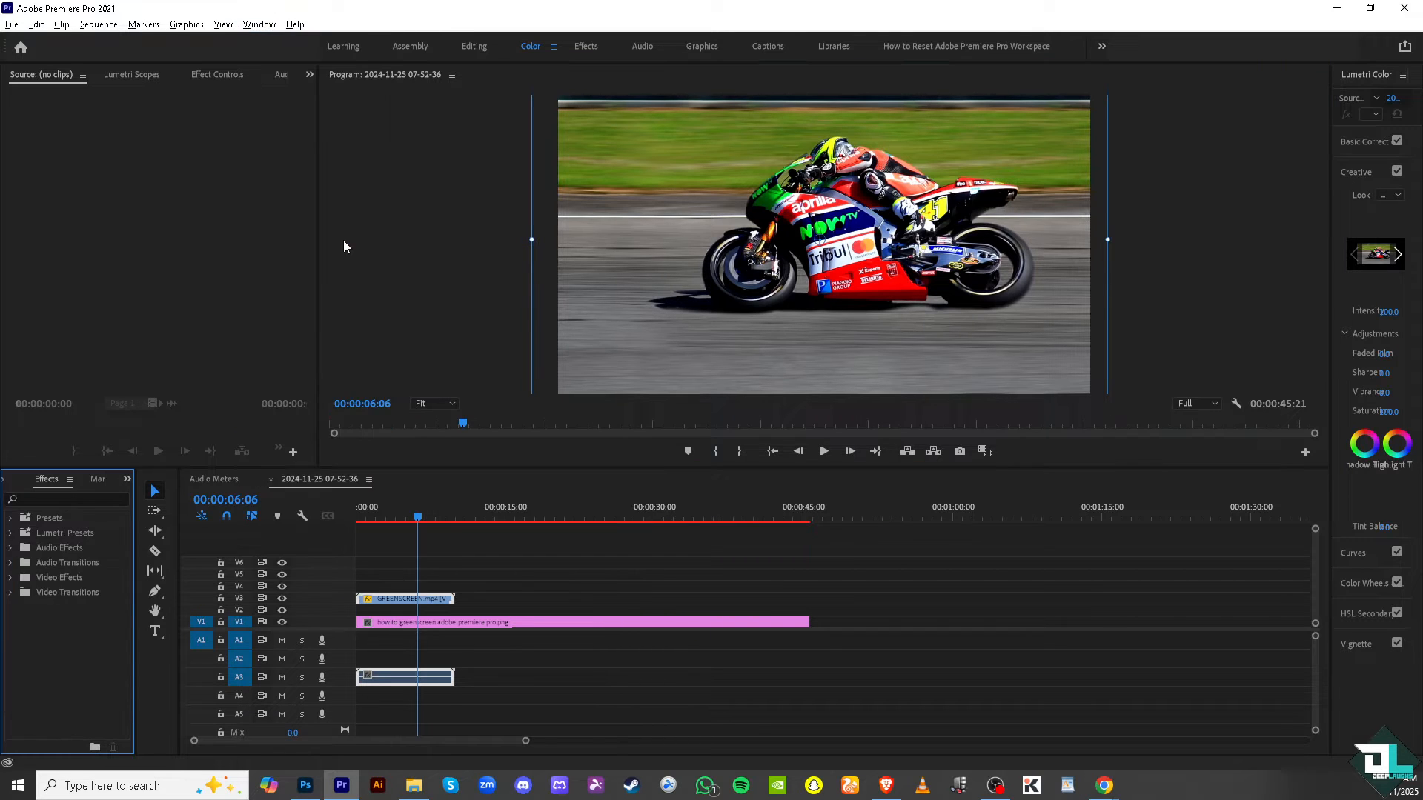
pyautogui.click(81, 501)
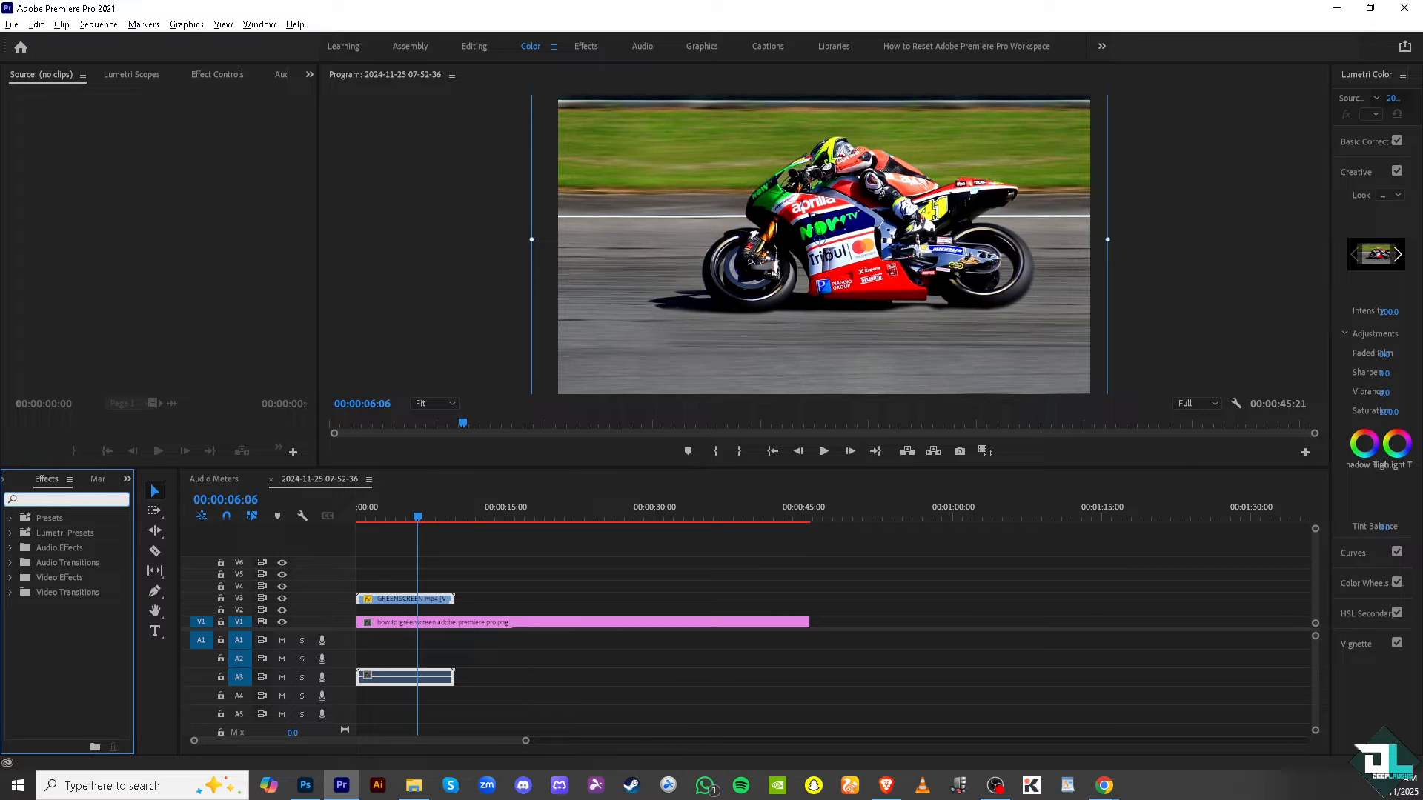
pyautogui.write('ULTRA')
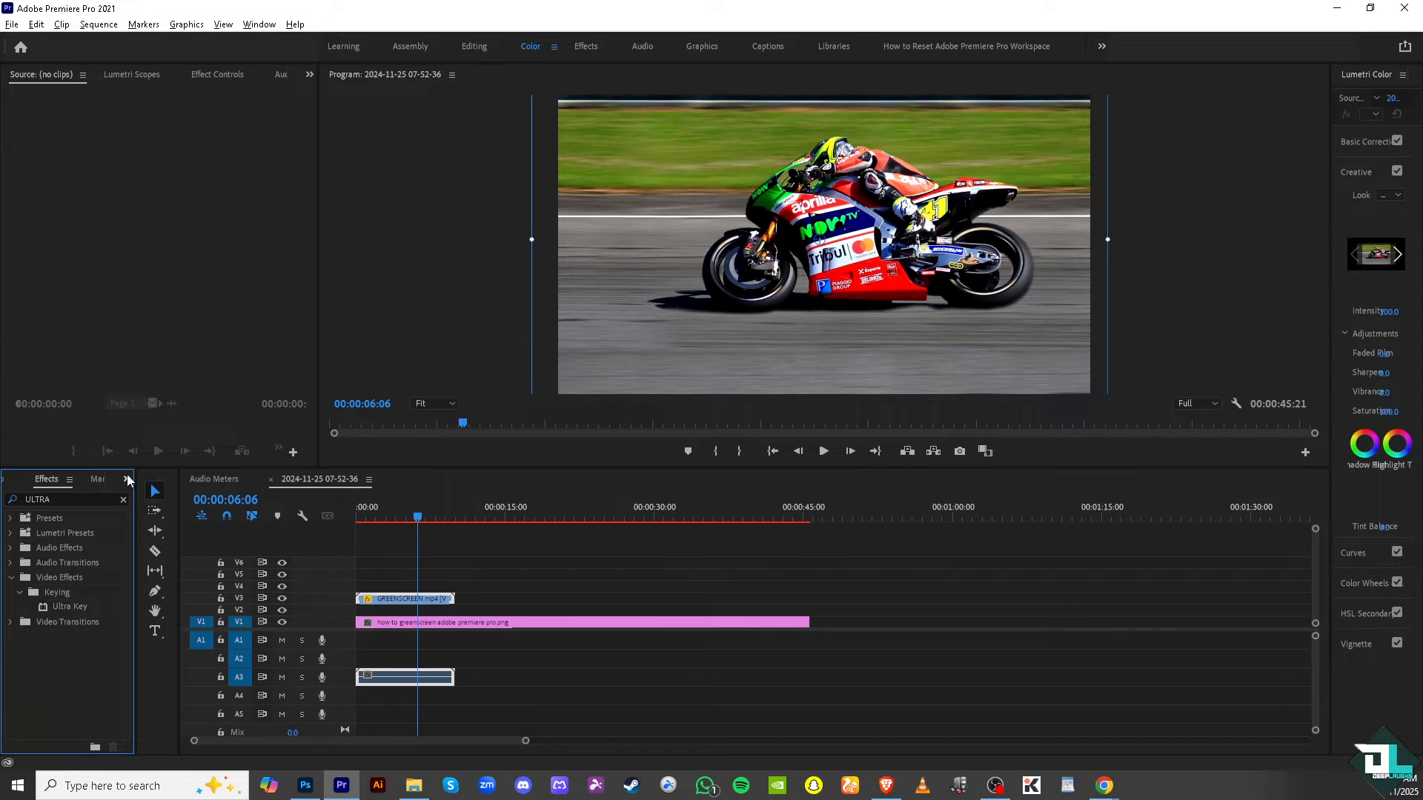
pyautogui.click(127, 480)
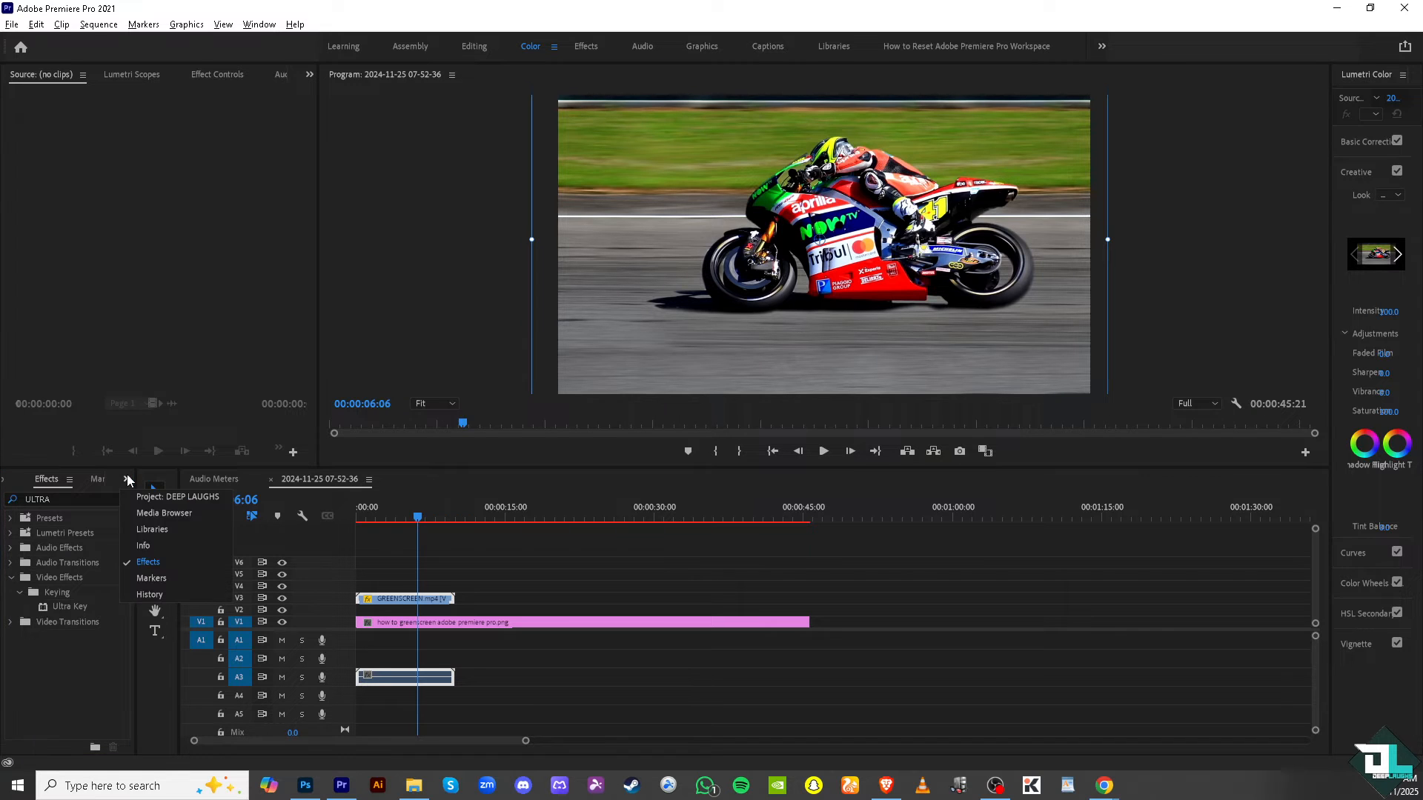
pyautogui.click(163, 568)
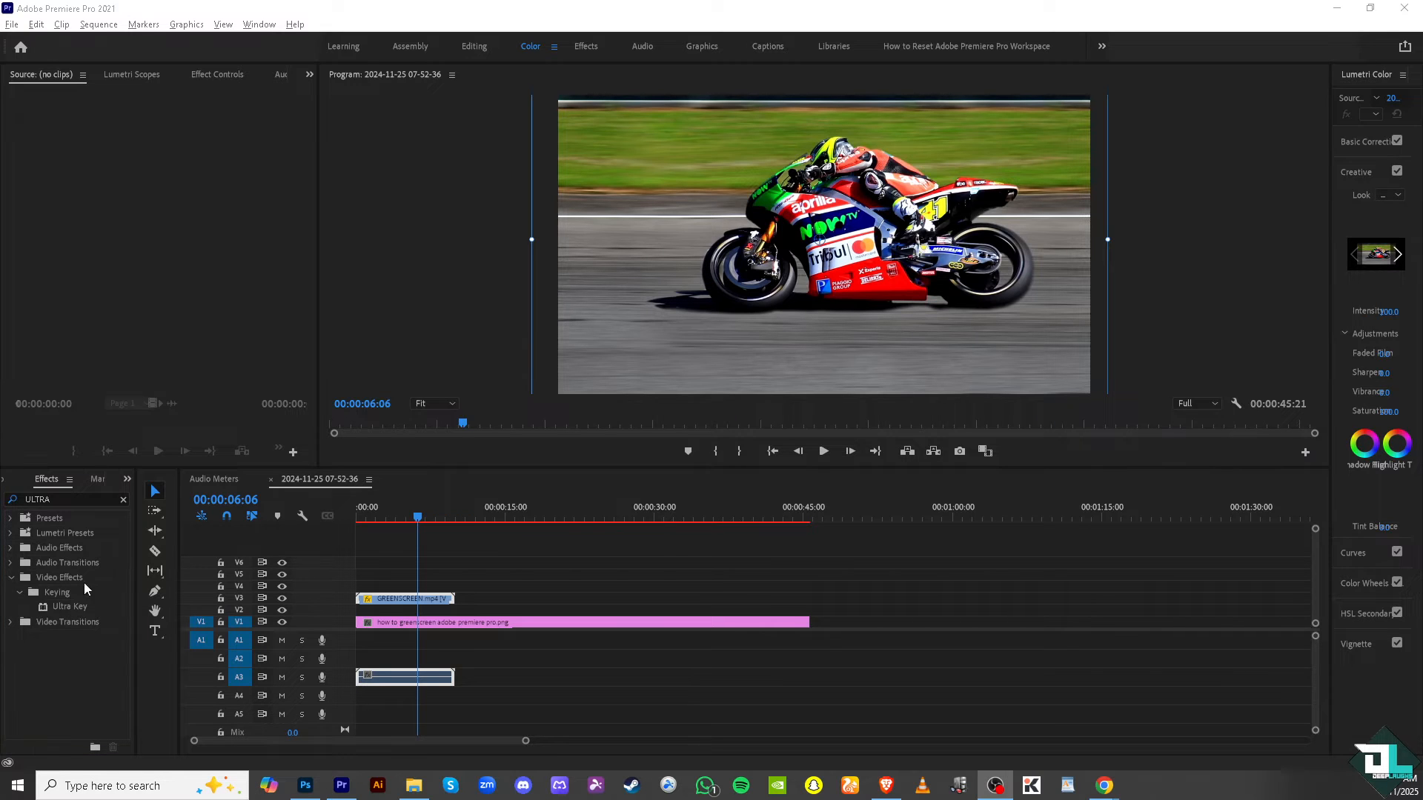
# - Apply the Ultra Key effect to the GREENSCREEN.mp4 clip on V3
pyautogui.click(84, 608)
pyautogui.moveTo(84, 608); pyautogui.dragTo(409, 607)
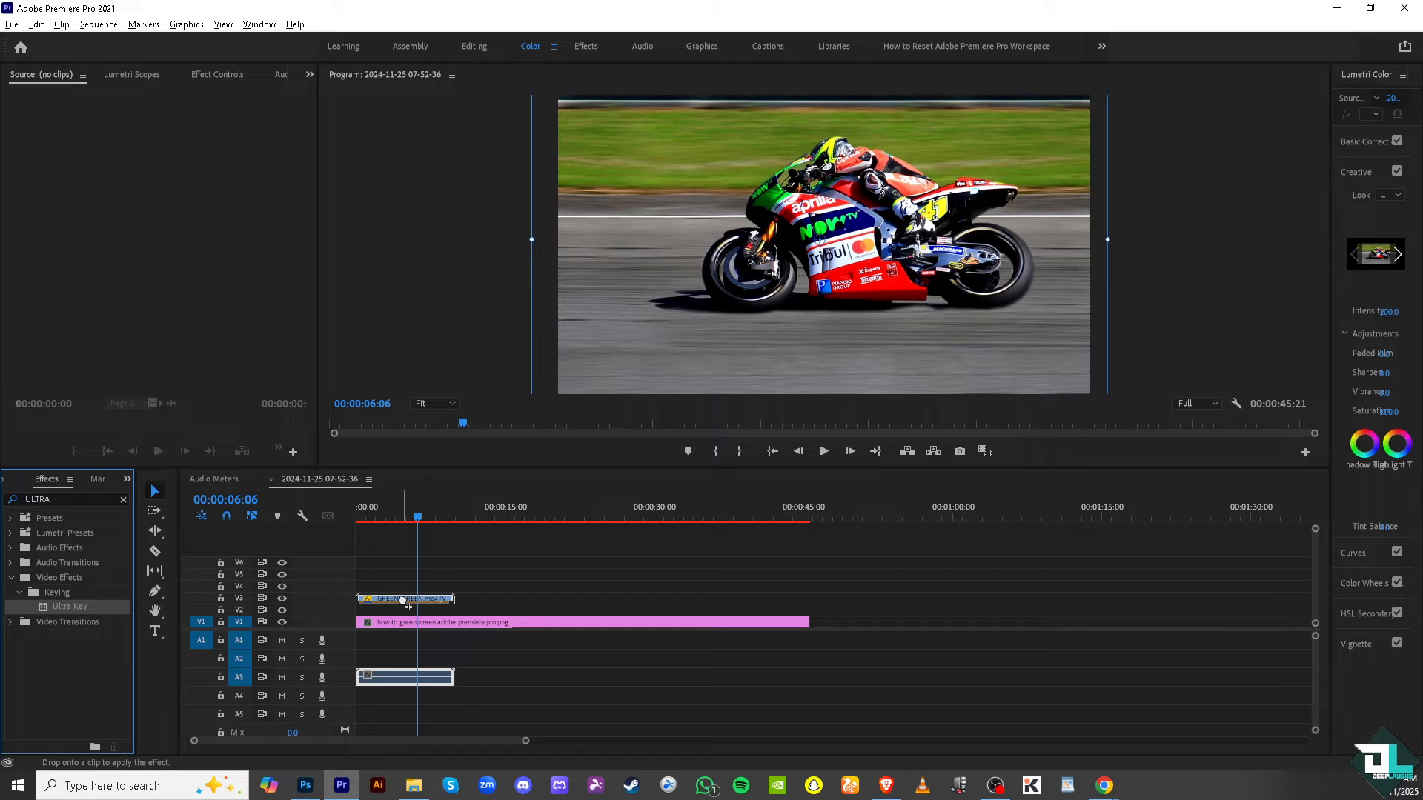
pyautogui.moveTo(409, 607); pyautogui.dragTo(403, 599)
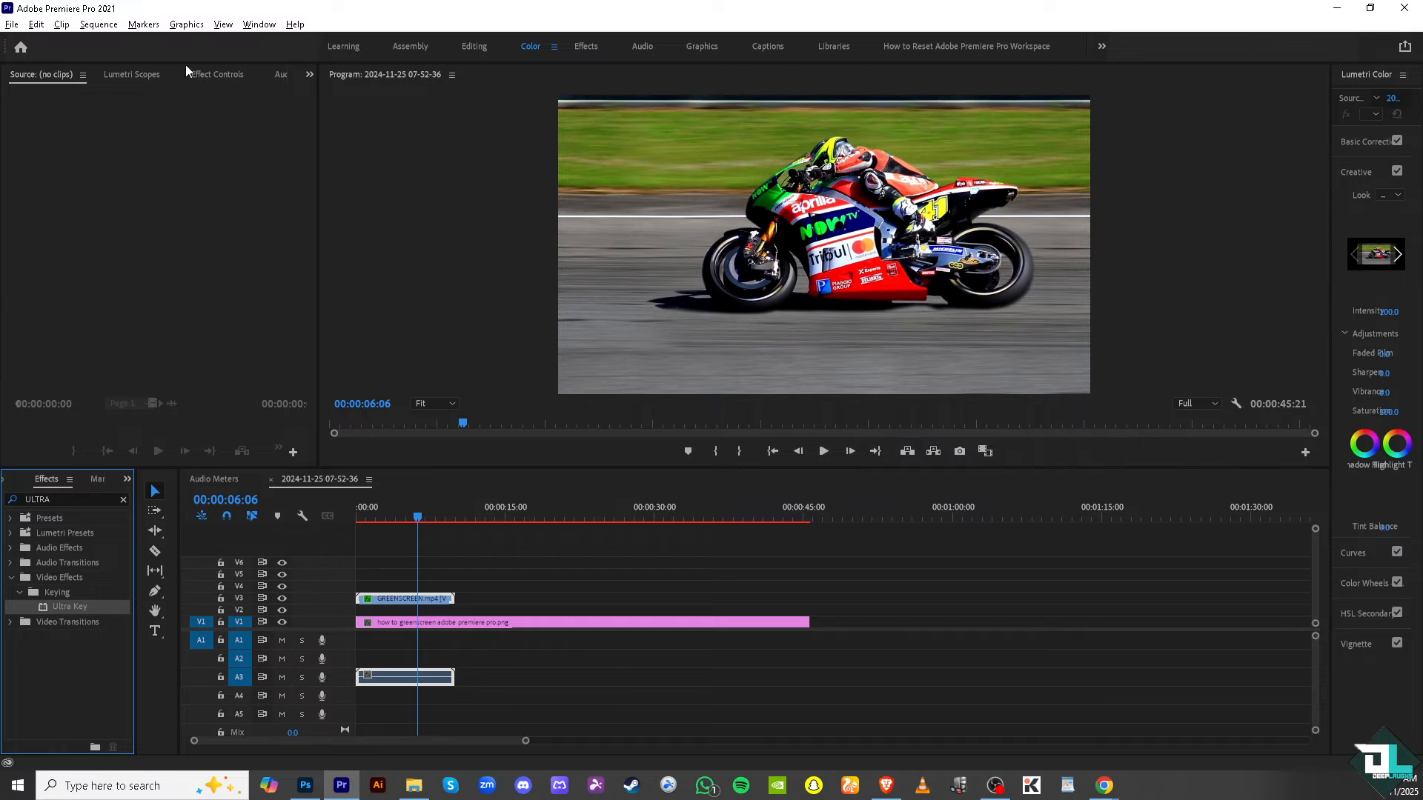
# - Sample the clip's green background at about 00:00:02:20 as the Ultra Key's key color and play the composite from the start
pyautogui.click(210, 80)
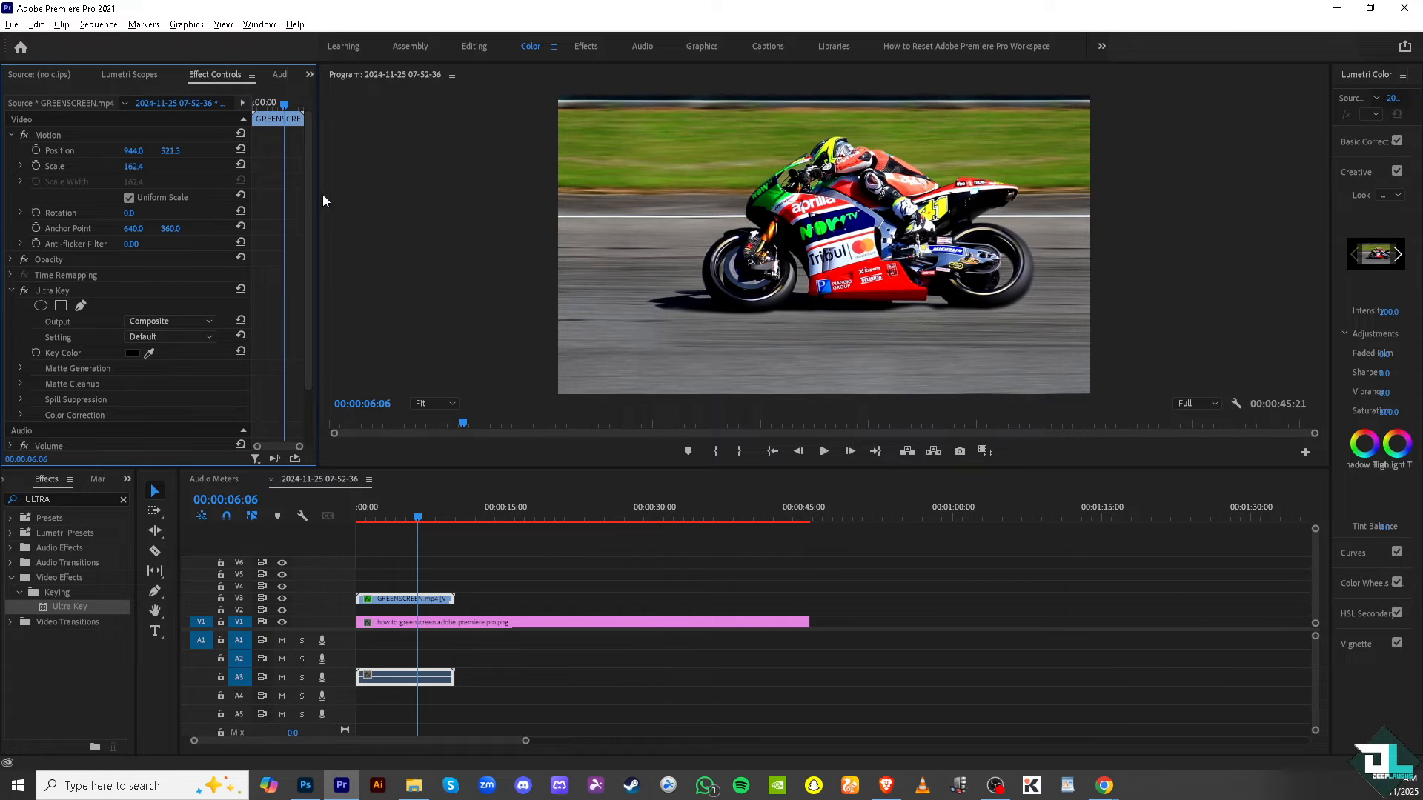
pyautogui.moveTo(320, 206); pyautogui.dragTo(365, 201)
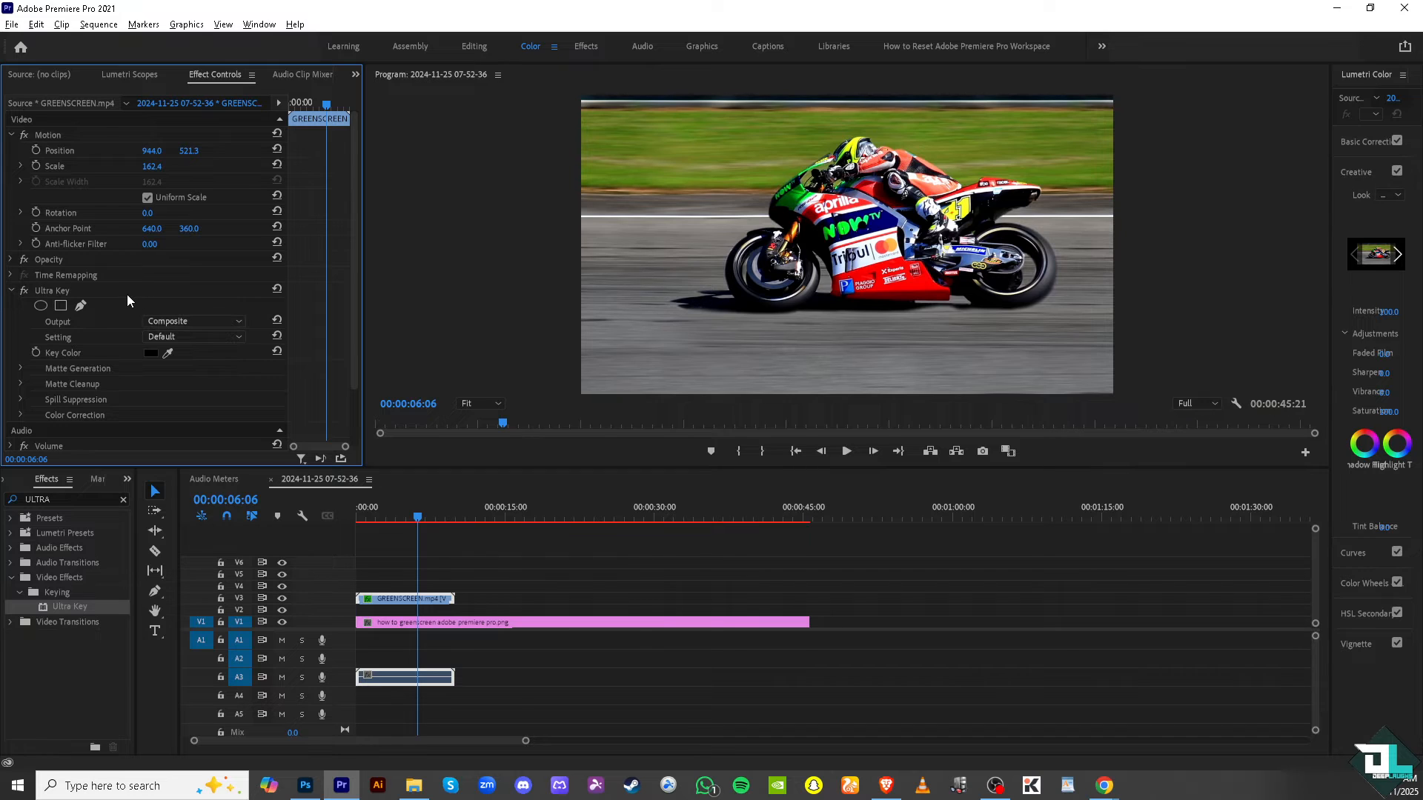
pyautogui.scroll(-1, 127, 295)
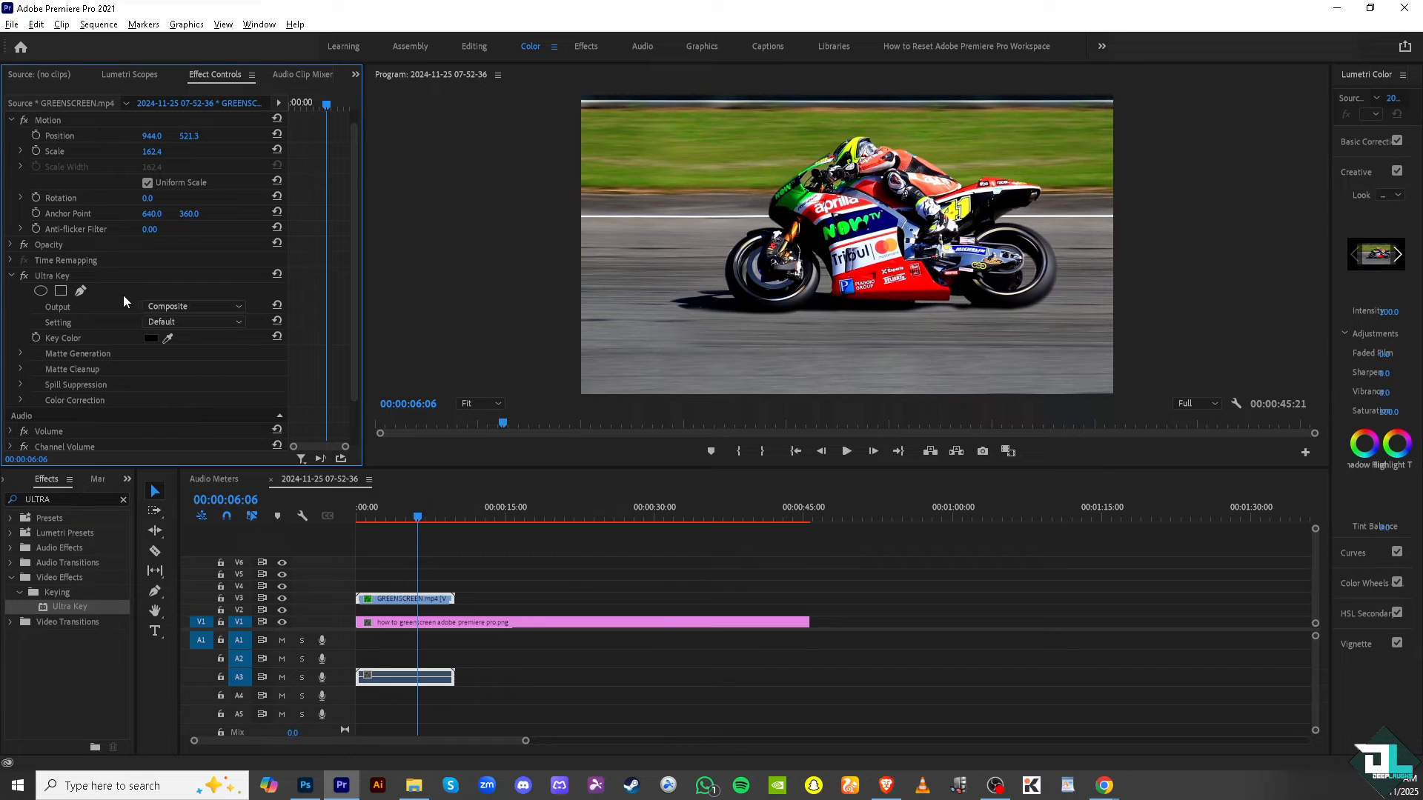
pyautogui.click(167, 338)
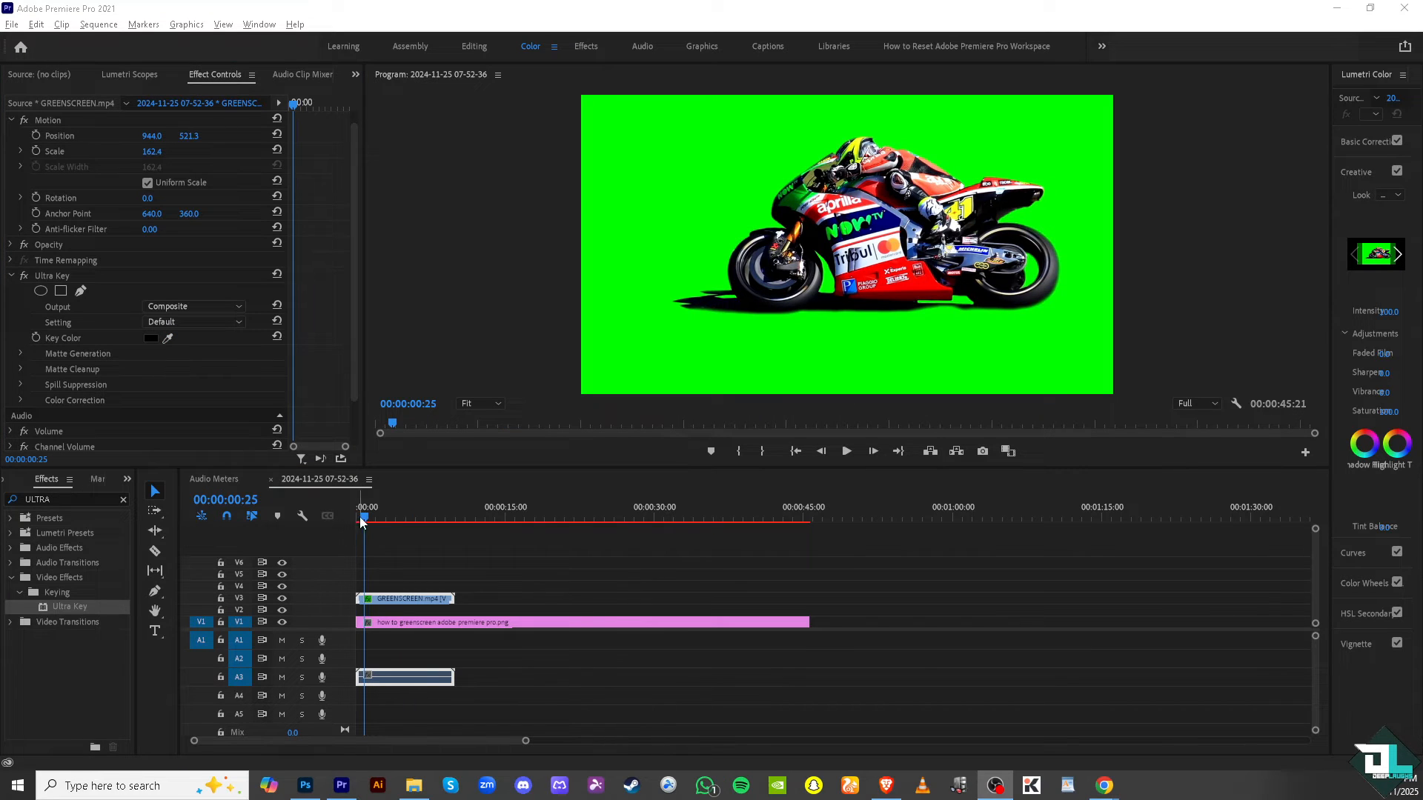
pyautogui.moveTo(365, 518)
pyautogui.mouseDown()
pyautogui.moveTo(409, 523)
pyautogui.moveTo(349, 528)
pyautogui.mouseUp()
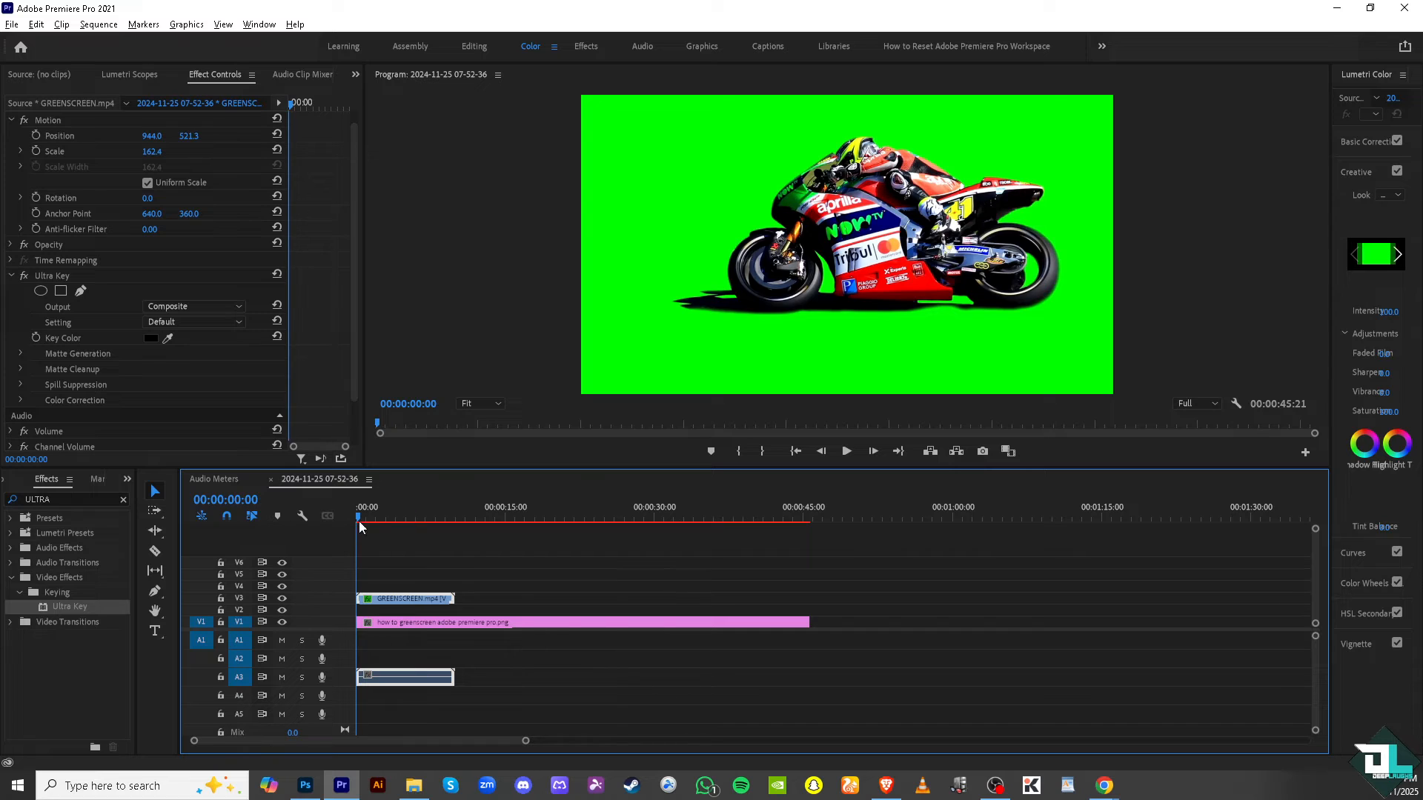
pyautogui.click(846, 451)
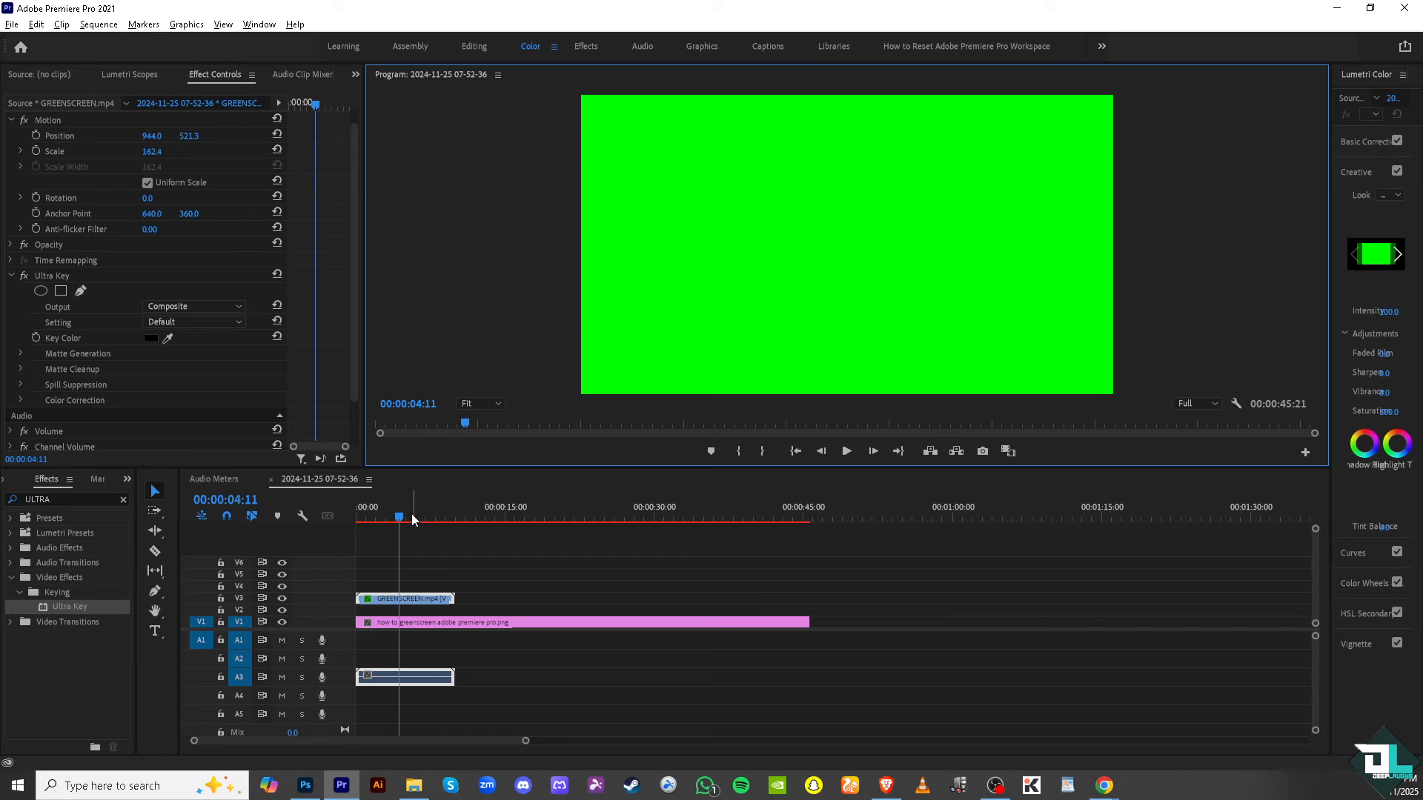
pyautogui.moveTo(400, 518); pyautogui.dragTo(382, 518)
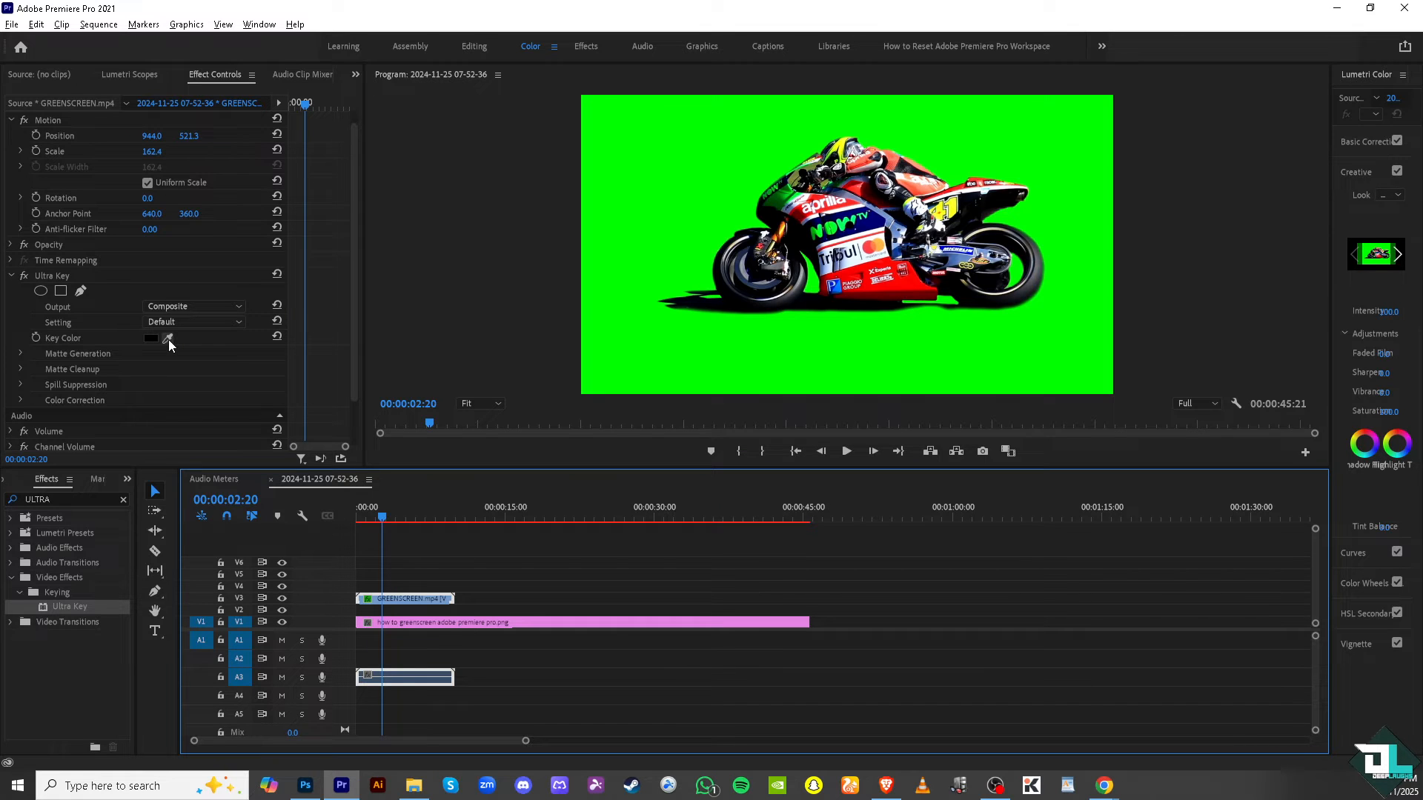
pyautogui.moveTo(168, 339); pyautogui.dragTo(671, 206)
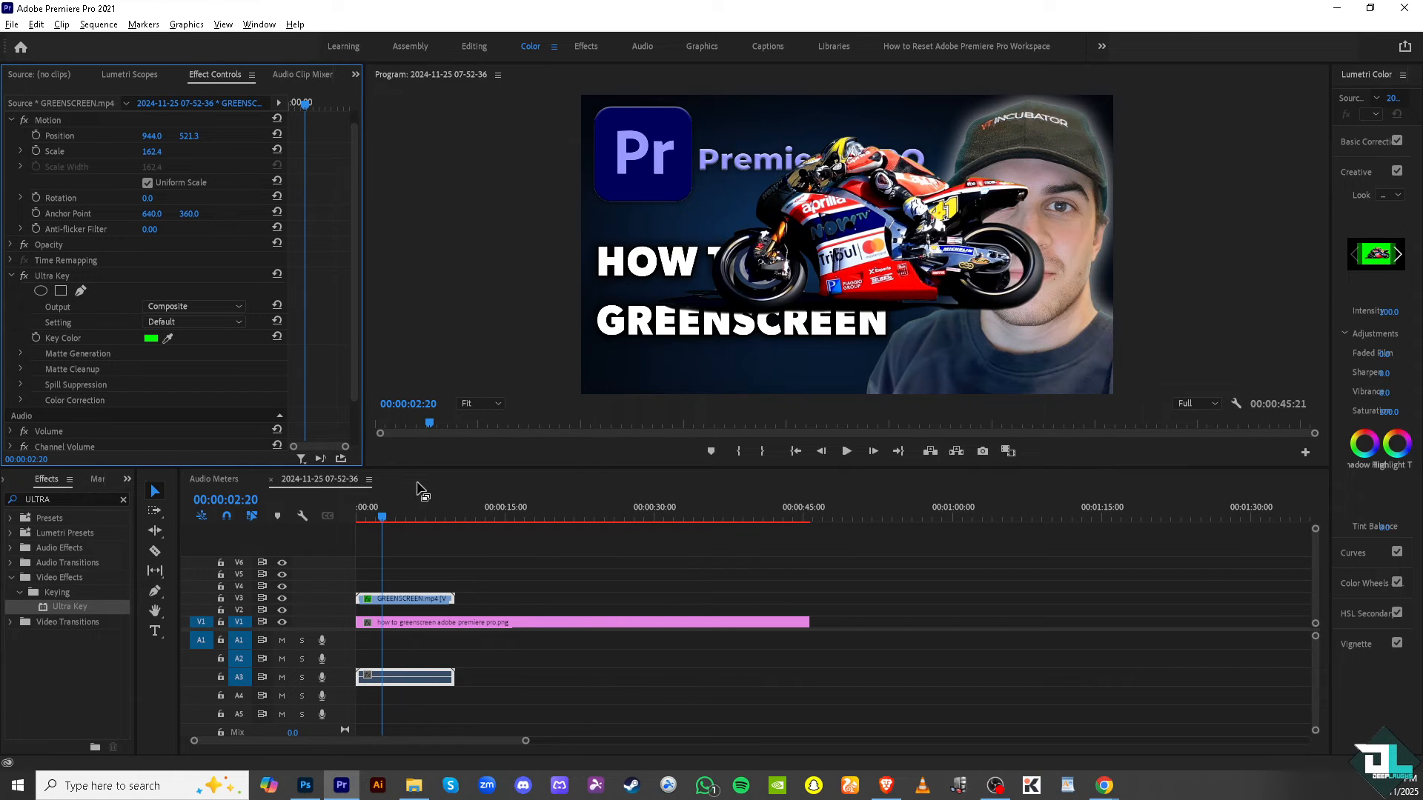
pyautogui.click(355, 521)
pyautogui.press('space')
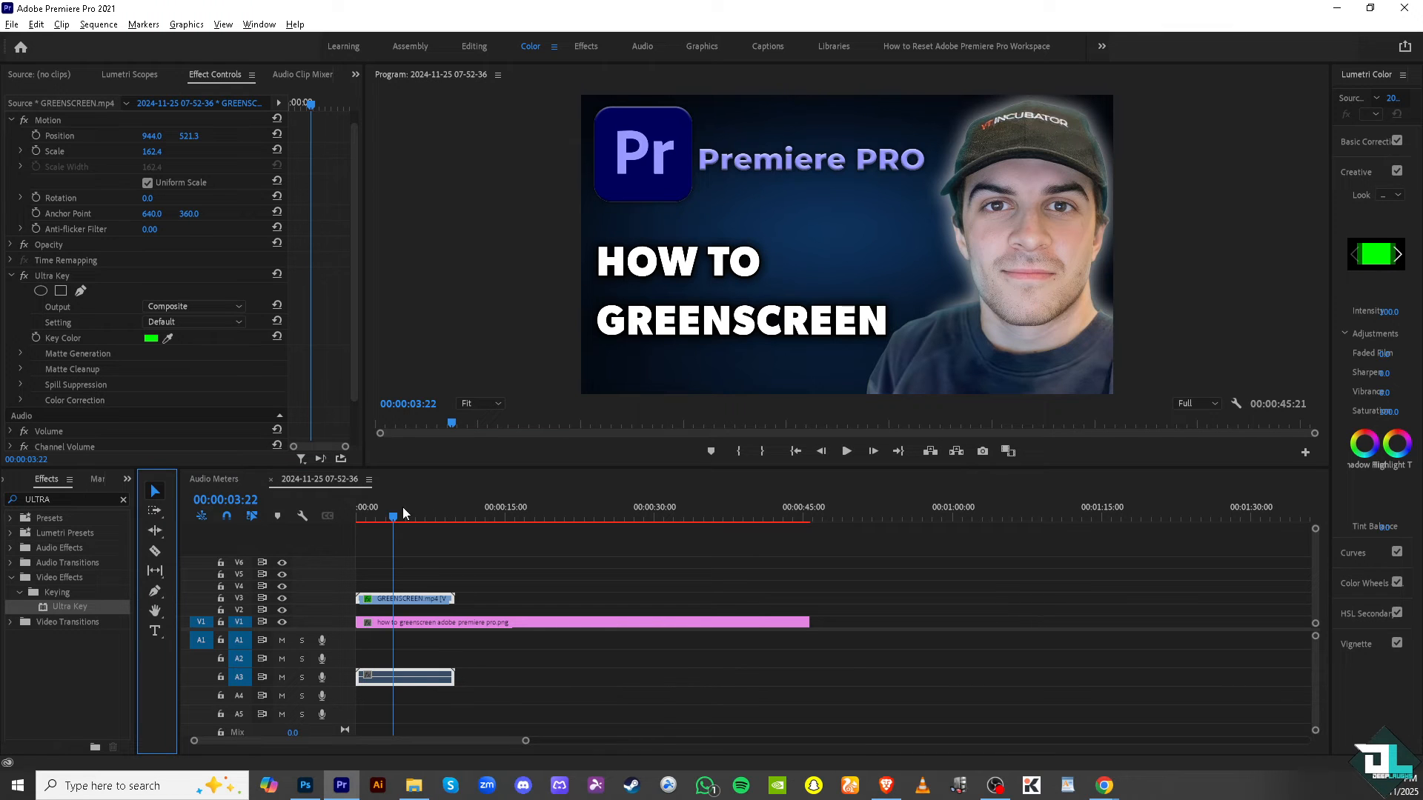
# - At about 00:00:01:17, move the keyed motorcycle clip down to about position 933, 789 and enlarge it to about 209%
pyautogui.click(373, 518)
pyautogui.doubleClick(881, 235)
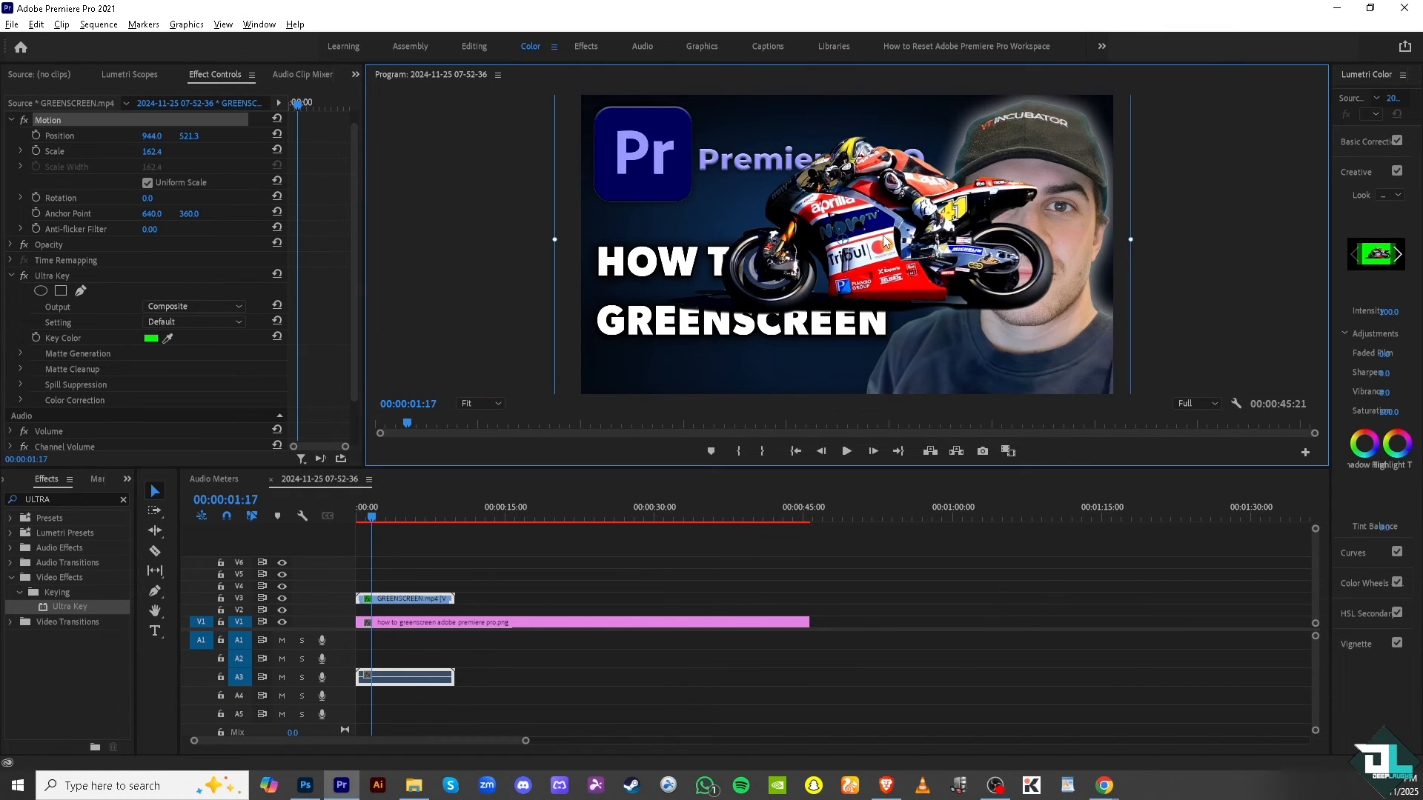
pyautogui.moveTo(871, 222); pyautogui.dragTo(869, 297)
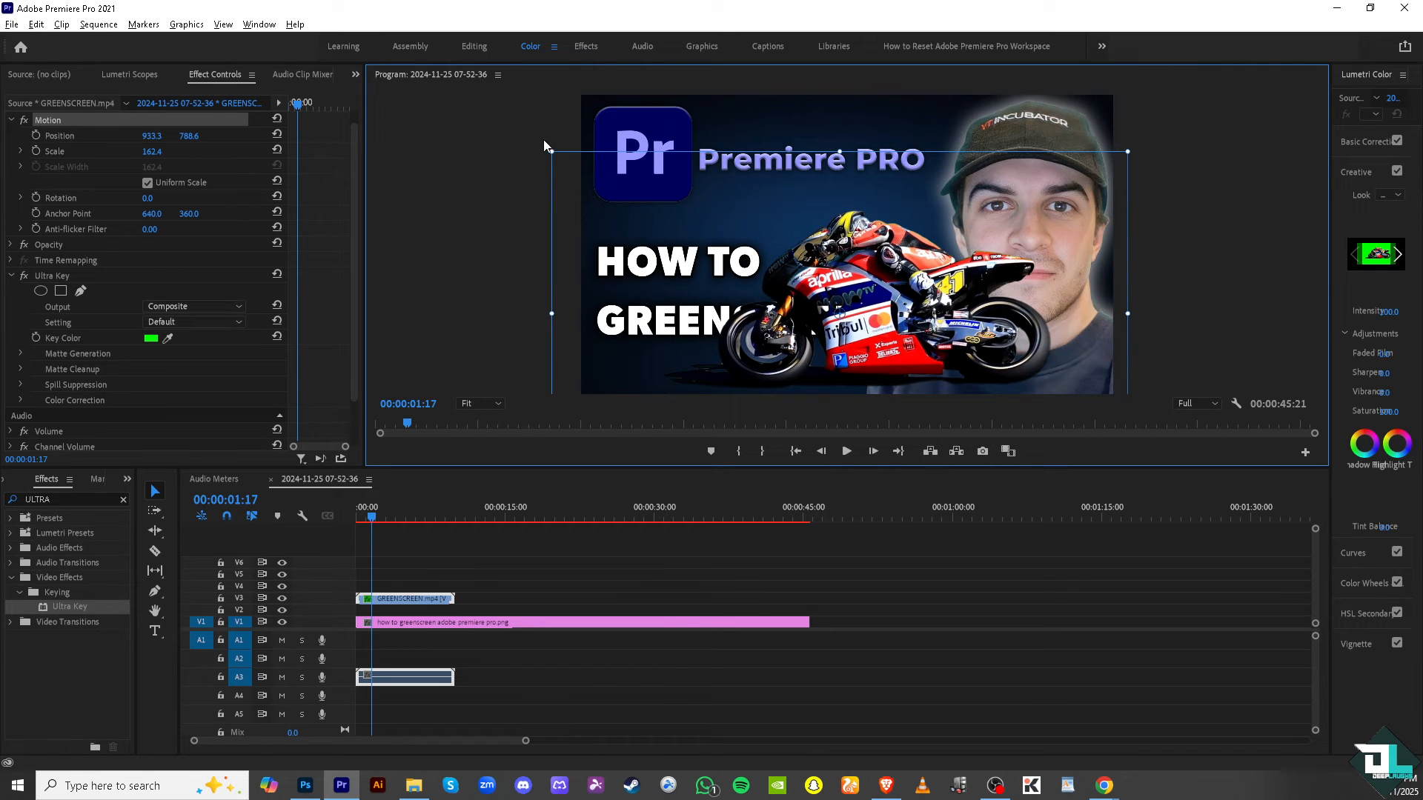
pyautogui.moveTo(549, 152); pyautogui.dragTo(469, 104)
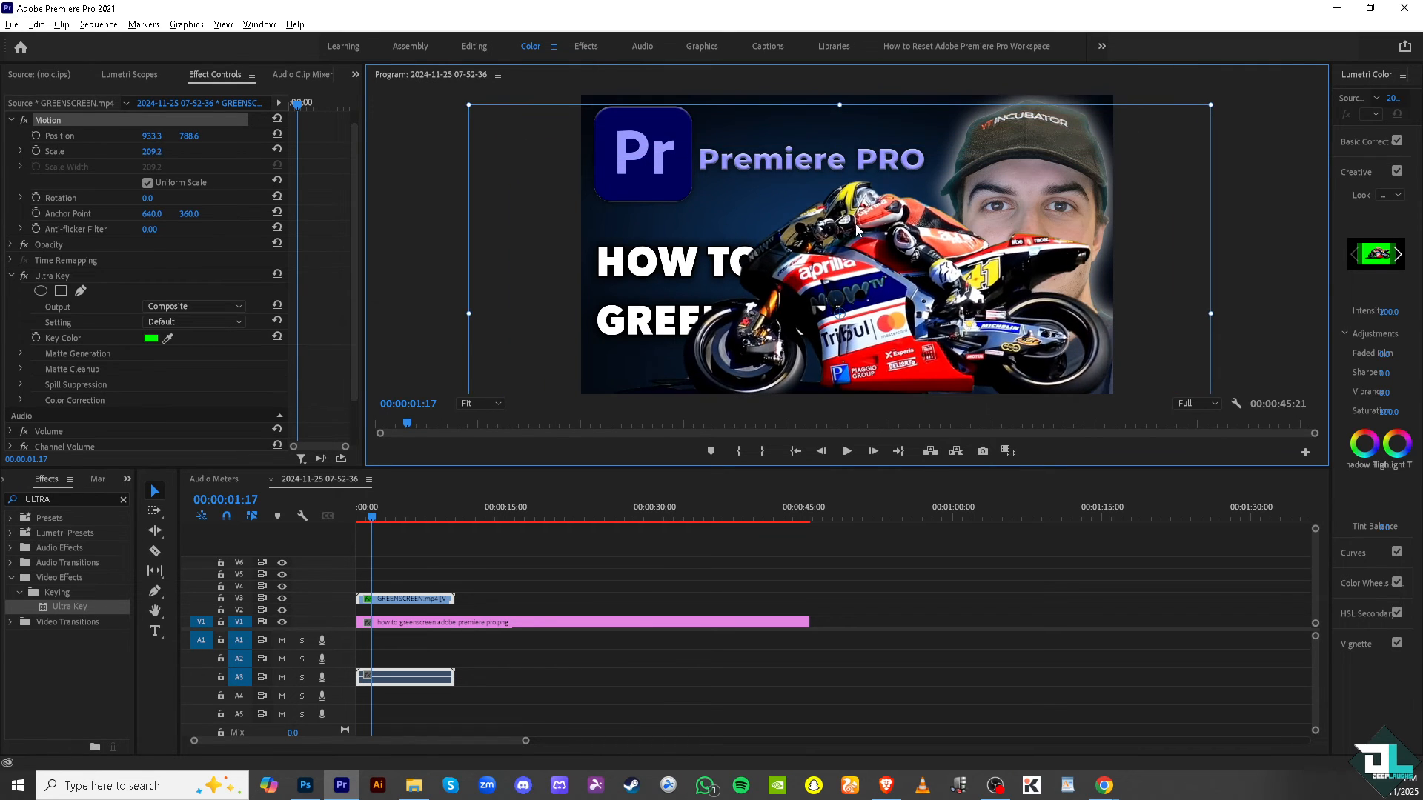
pyautogui.click(451, 99)
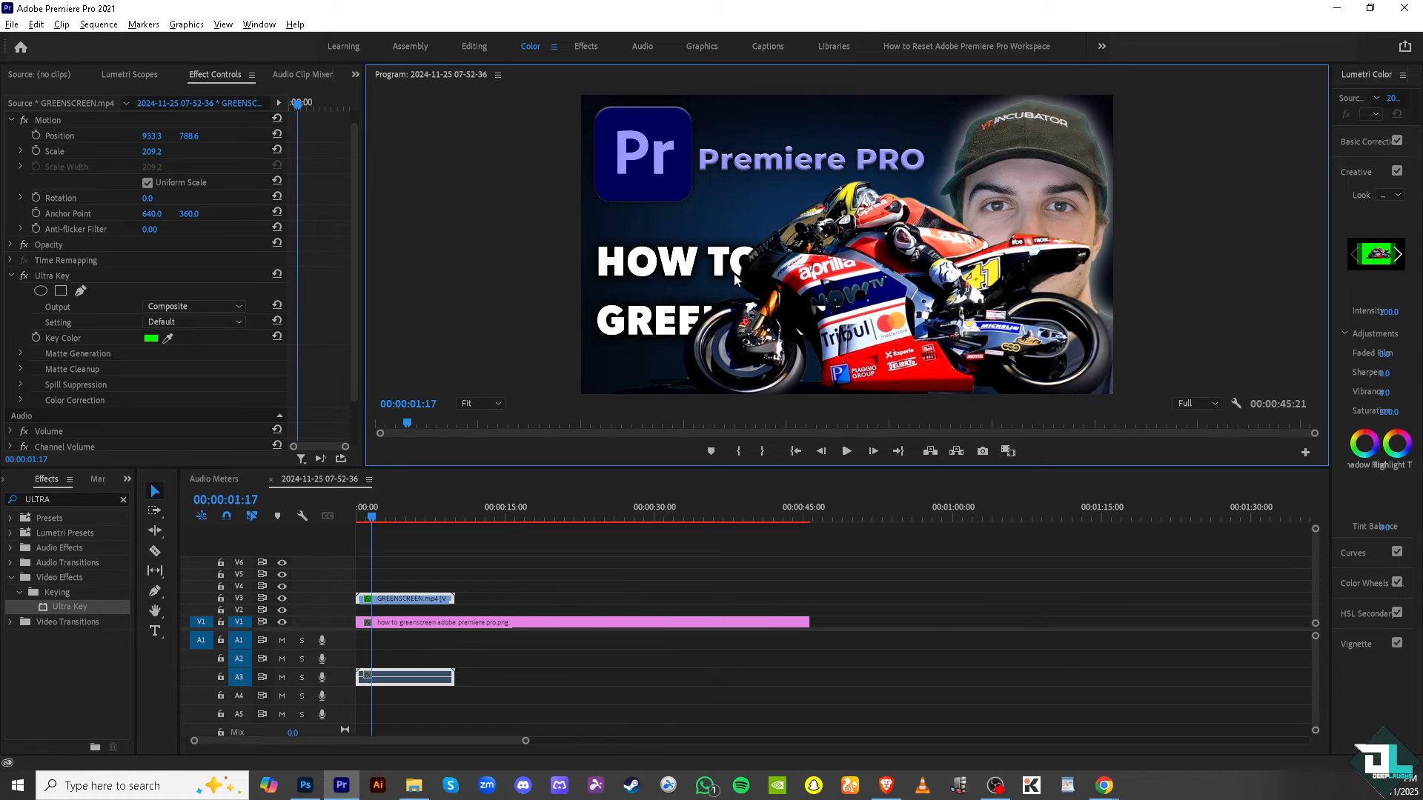
# - Enlarge the keyed motorcycle clip to about 247% and move it to about position 735, 690 over the background image
pyautogui.click(813, 267)
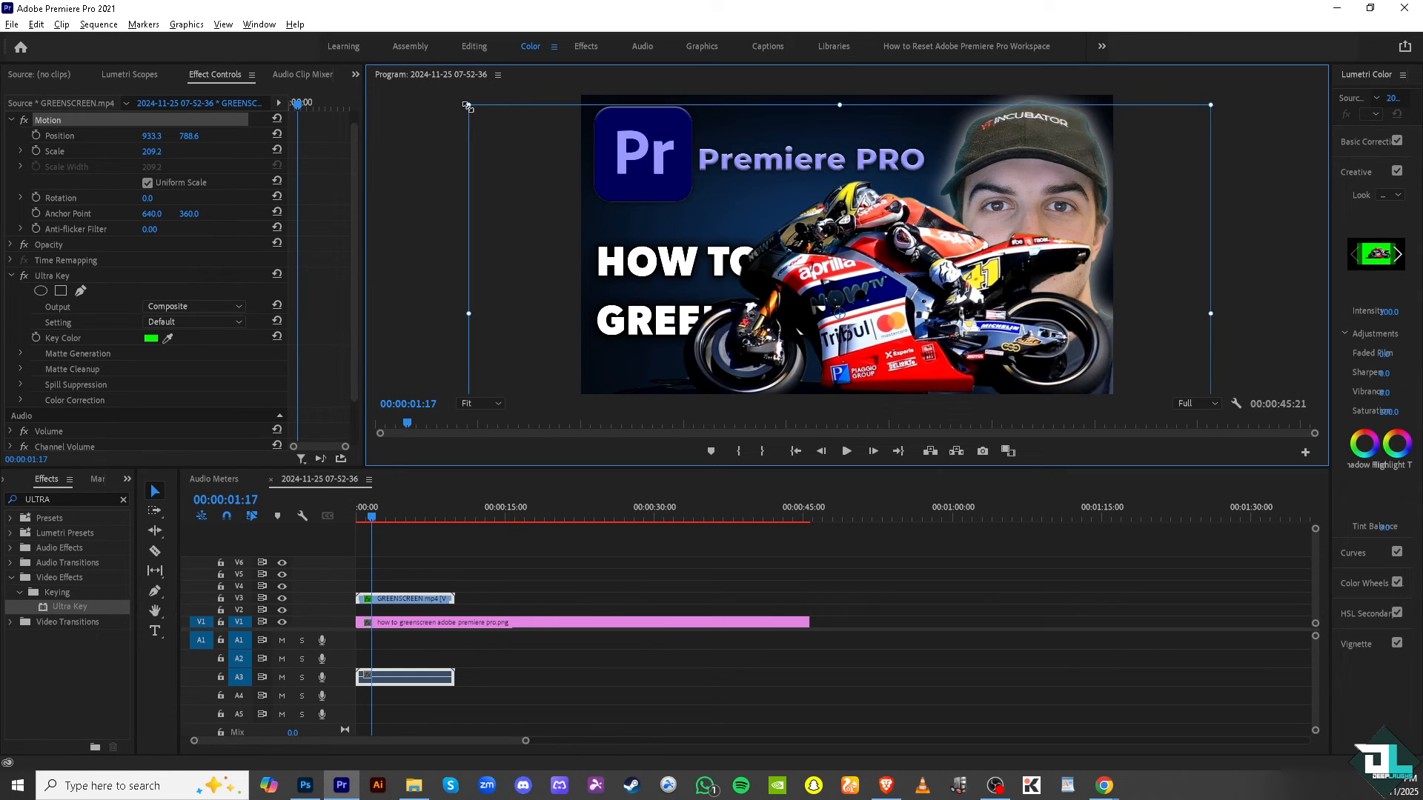
pyautogui.moveTo(467, 106); pyautogui.dragTo(389, 67)
pyautogui.moveTo(843, 265); pyautogui.dragTo(790, 236)
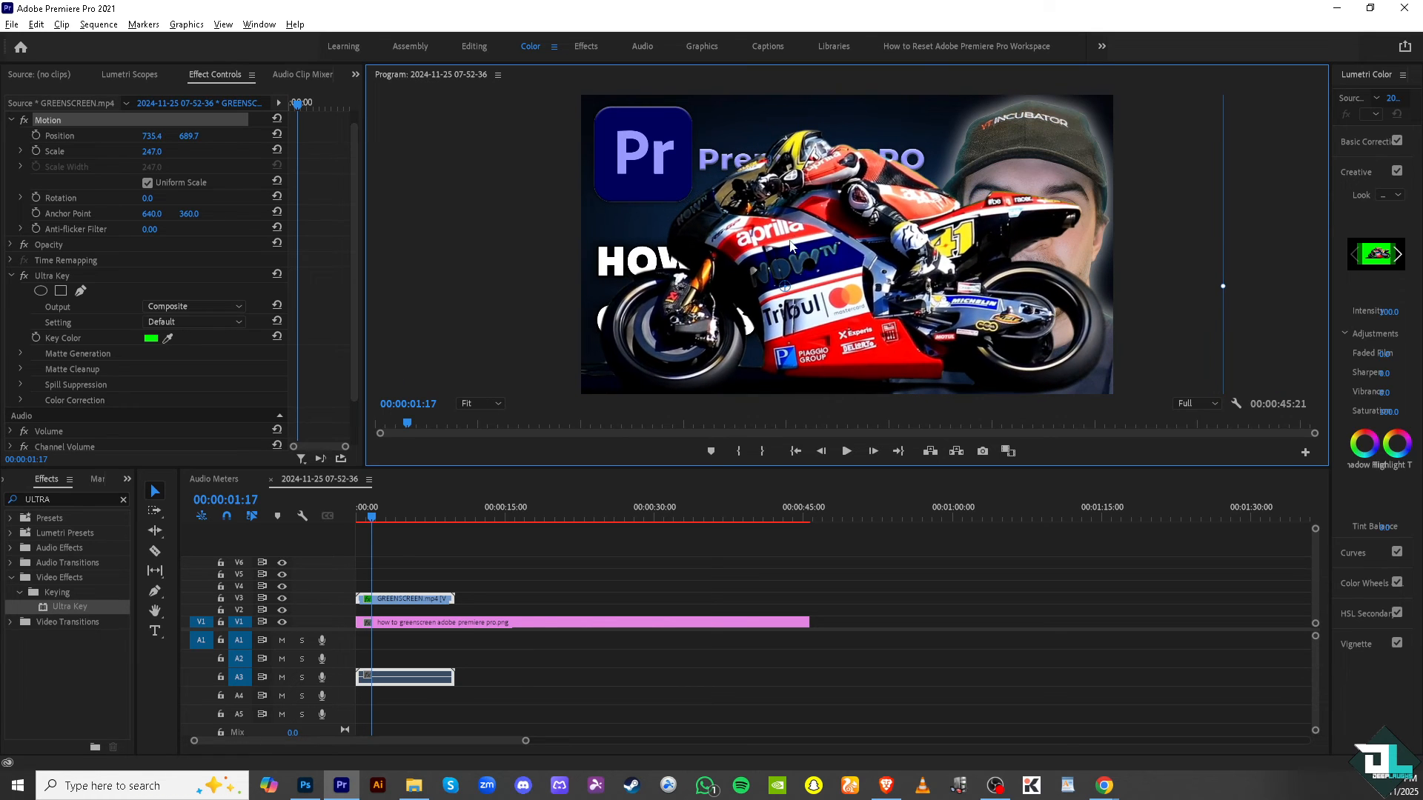
# - Play the composite from the start, stop at about 00:00:08:05 and scrub on to about 00:00:09:07 near the motorcycle clip's end
pyautogui.moveTo(372, 521); pyautogui.dragTo(326, 523)
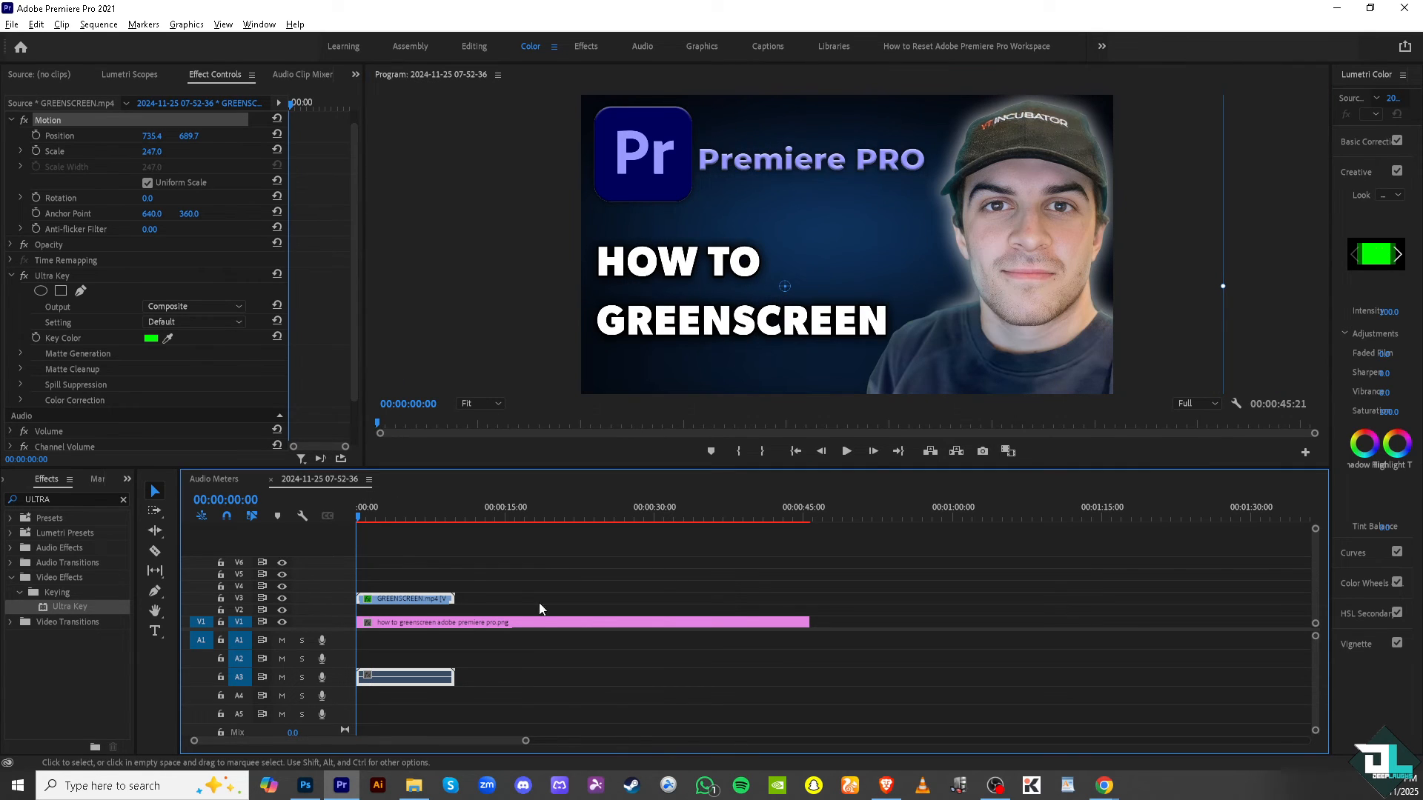
pyautogui.click(847, 452)
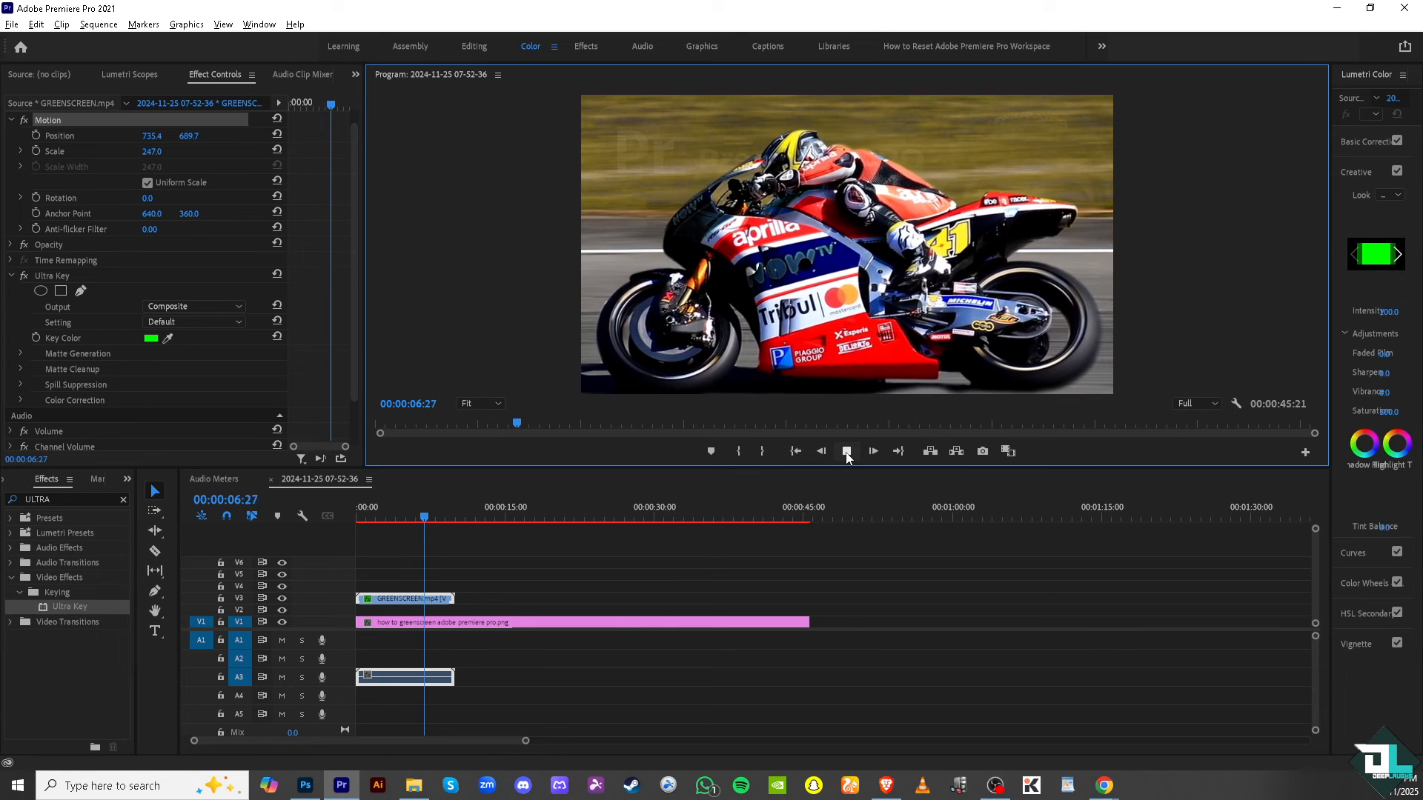
pyautogui.click(847, 451)
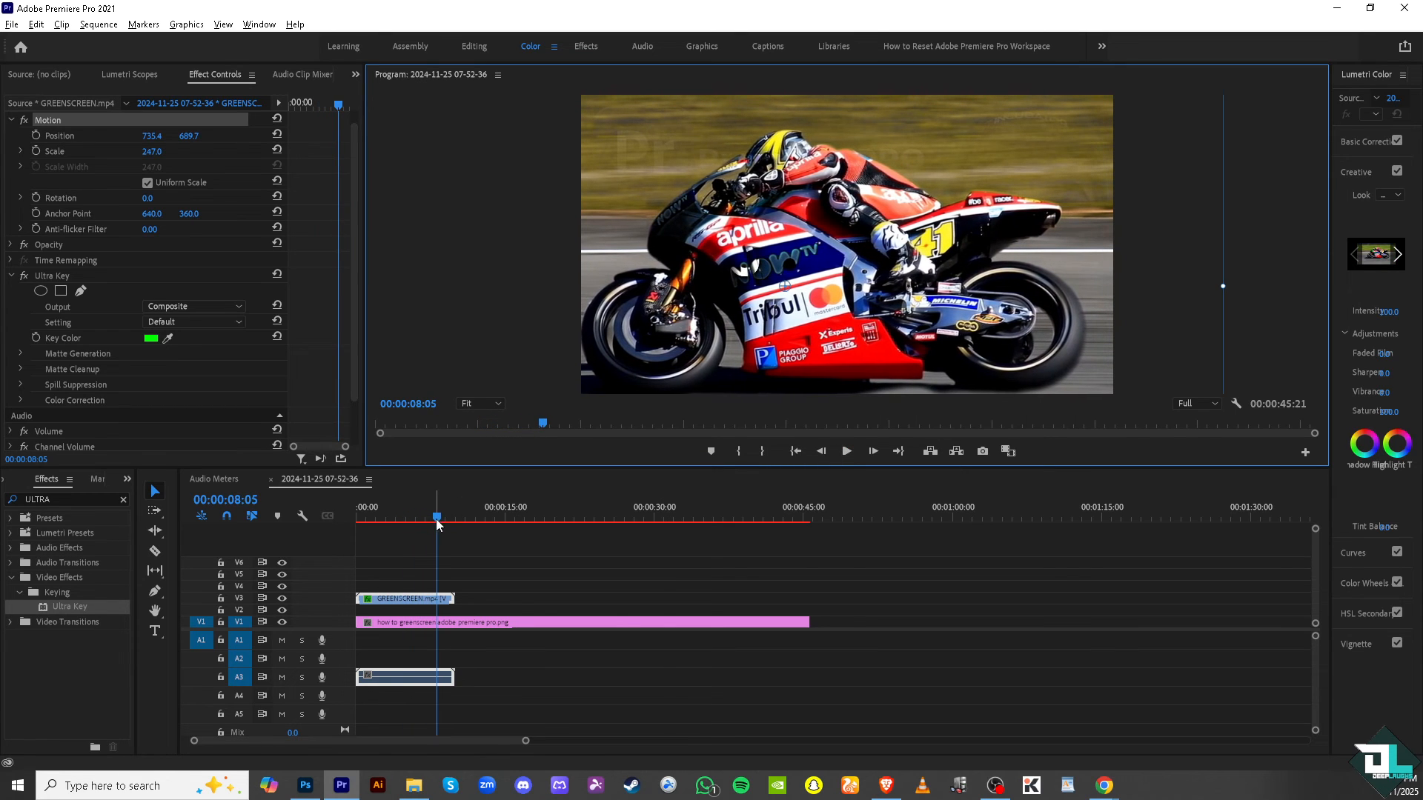
pyautogui.moveTo(437, 525)
pyautogui.mouseDown()
pyautogui.moveTo(391, 519)
pyautogui.moveTo(449, 533)
pyautogui.mouseUp()
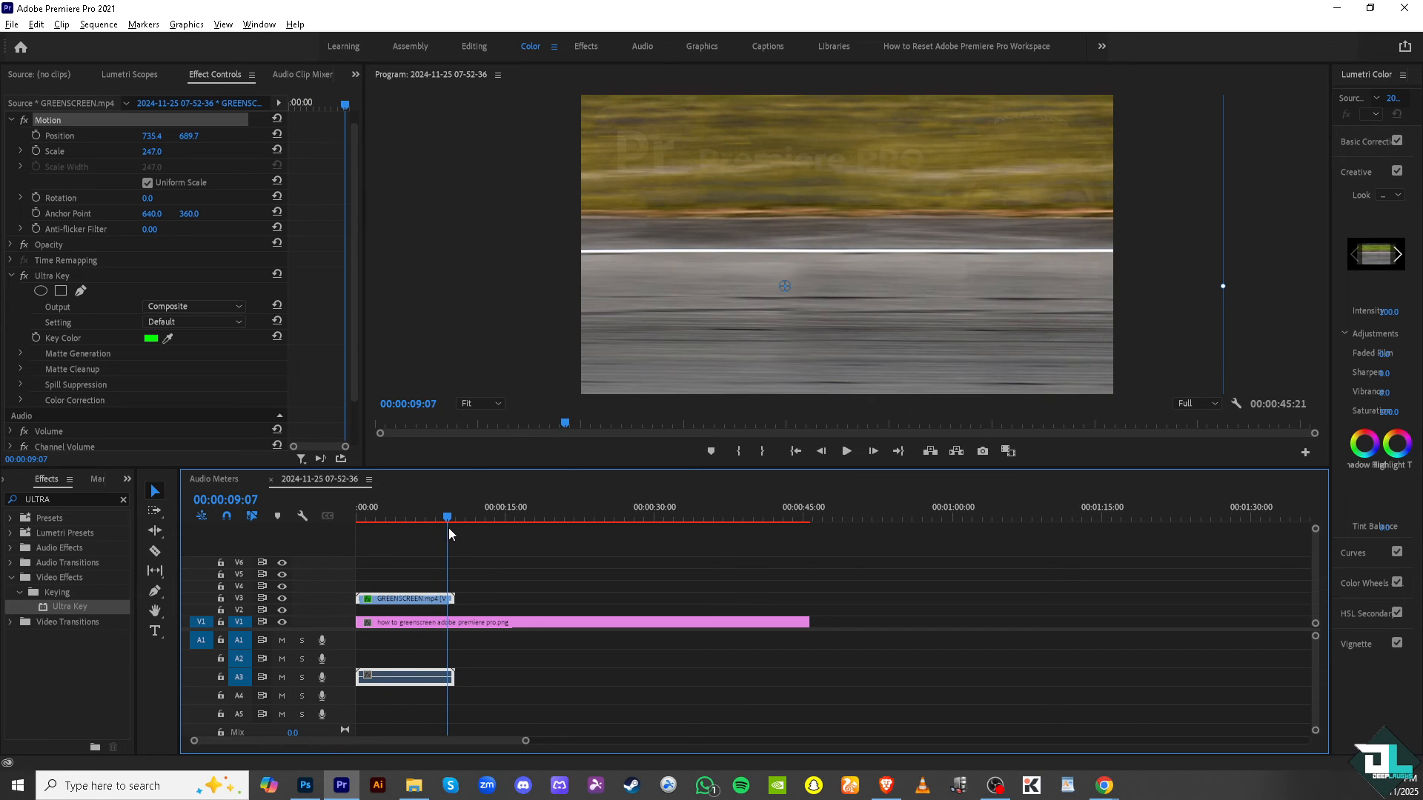
# - Trim the background image on V1 to end with the GREENSCREEN.mp4 clip and play the composite from the start to about 00:00:04:16
pyautogui.moveTo(808, 620); pyautogui.dragTo(454, 621)
pyautogui.click(352, 525)
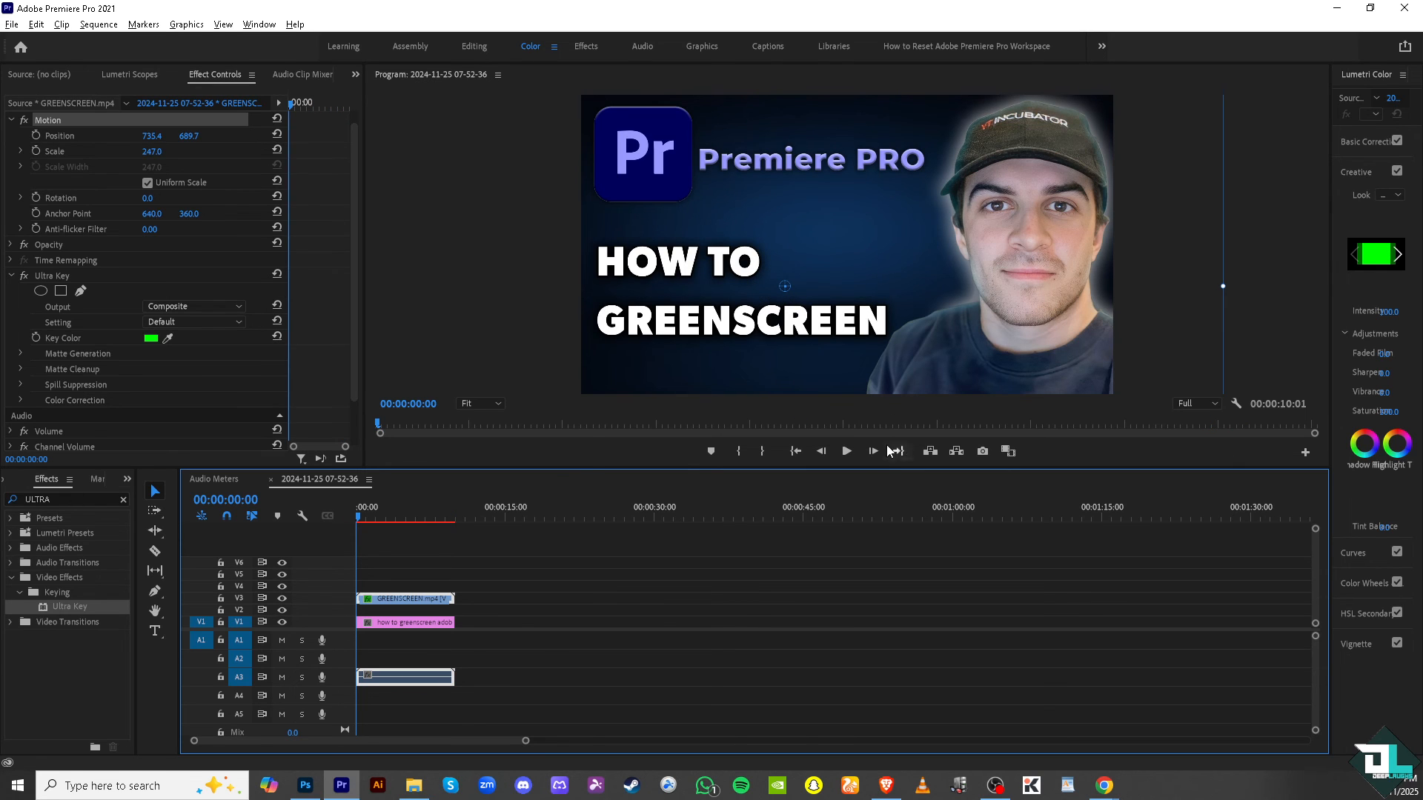
pyautogui.click(847, 452)
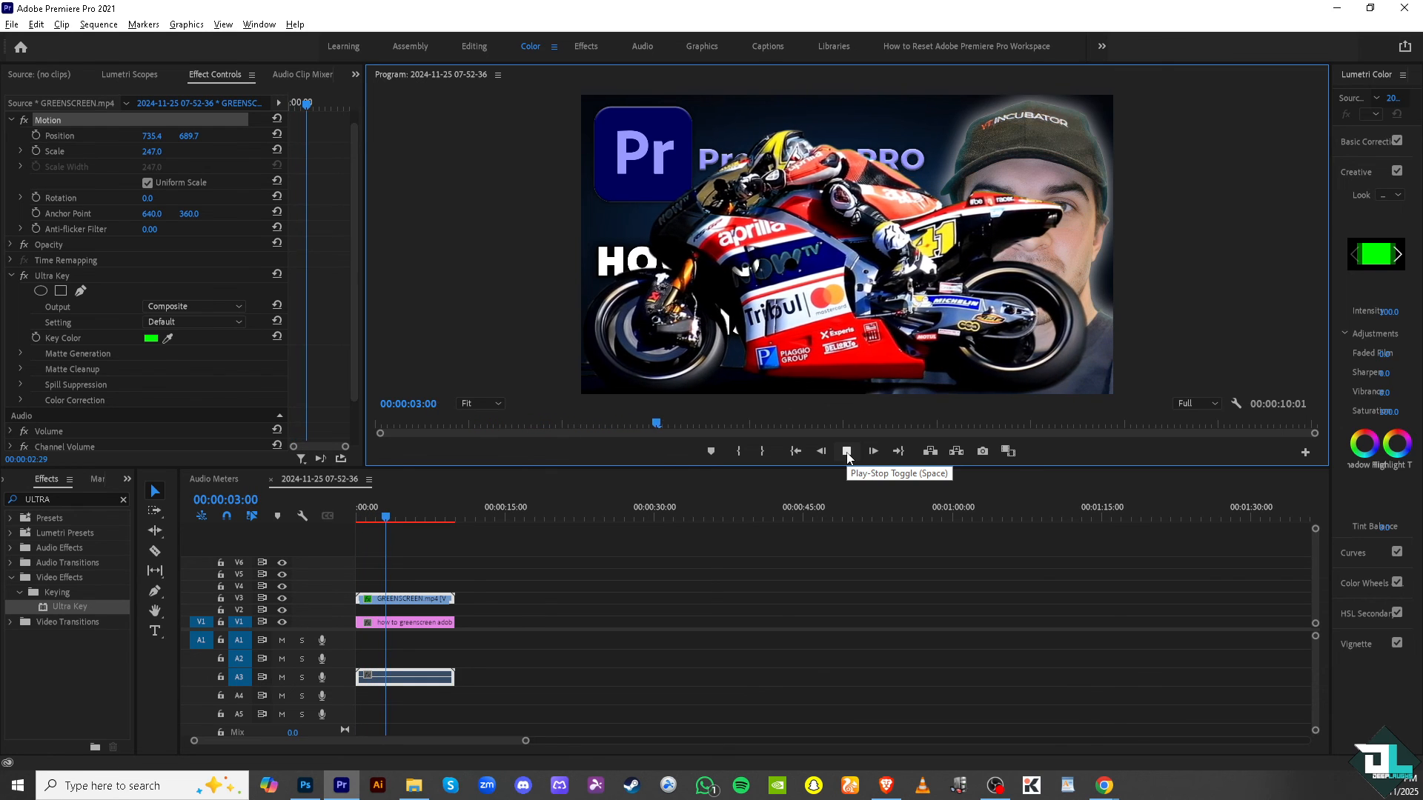
pyautogui.click(847, 452)
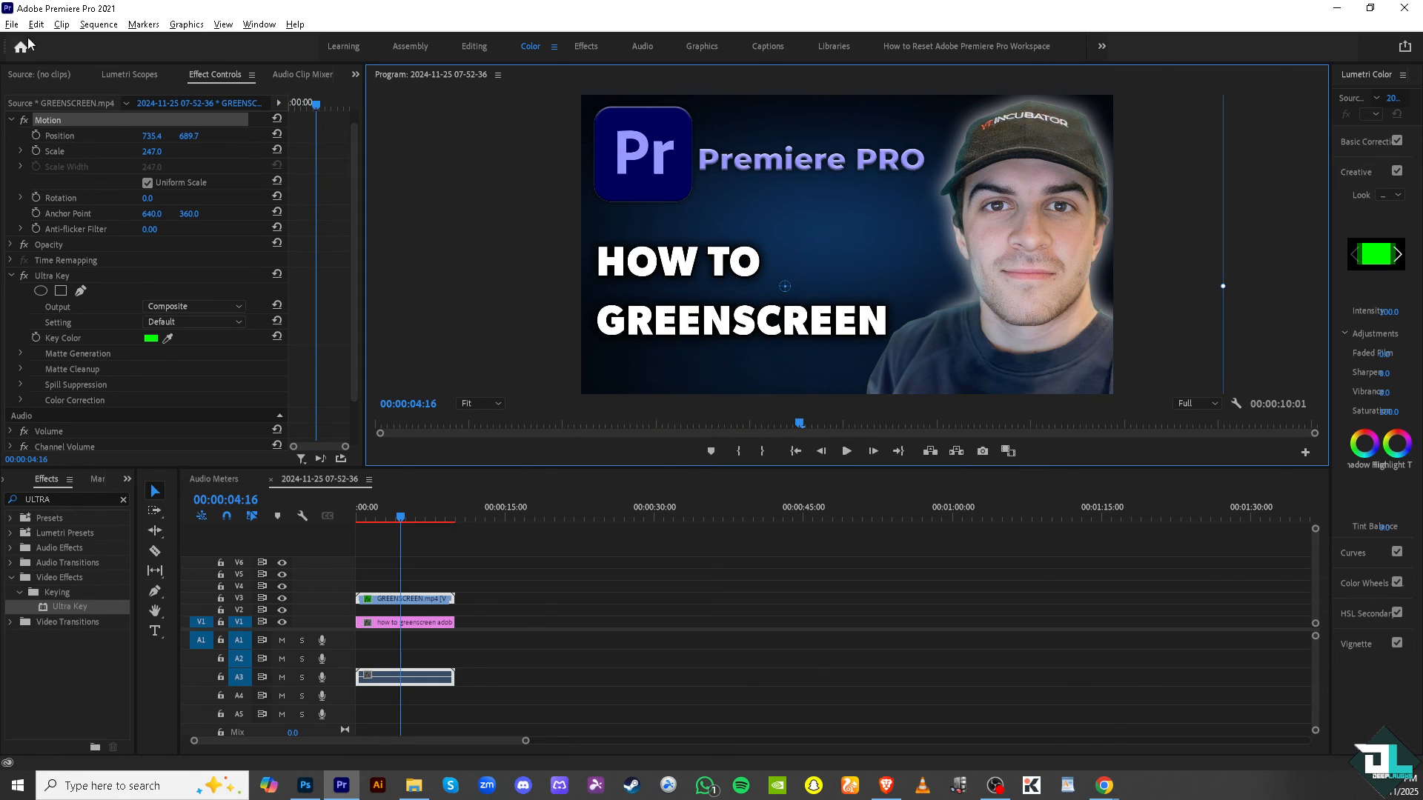
# - Look up the media export command without starting an export, and replay the composite from the start
pyautogui.click(12, 25)
pyautogui.moveTo(103, 449)
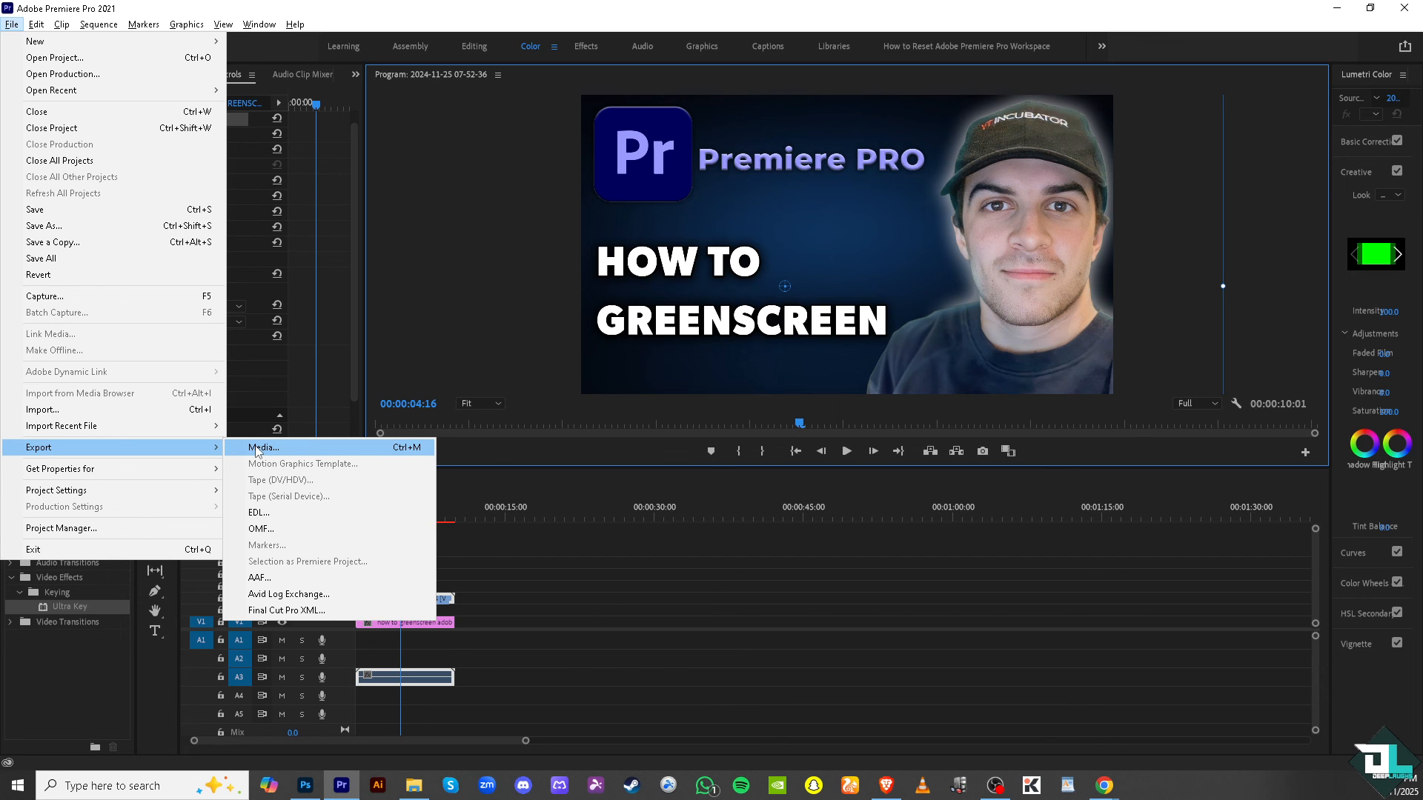
pyautogui.click(600, 588)
pyautogui.press('Home')
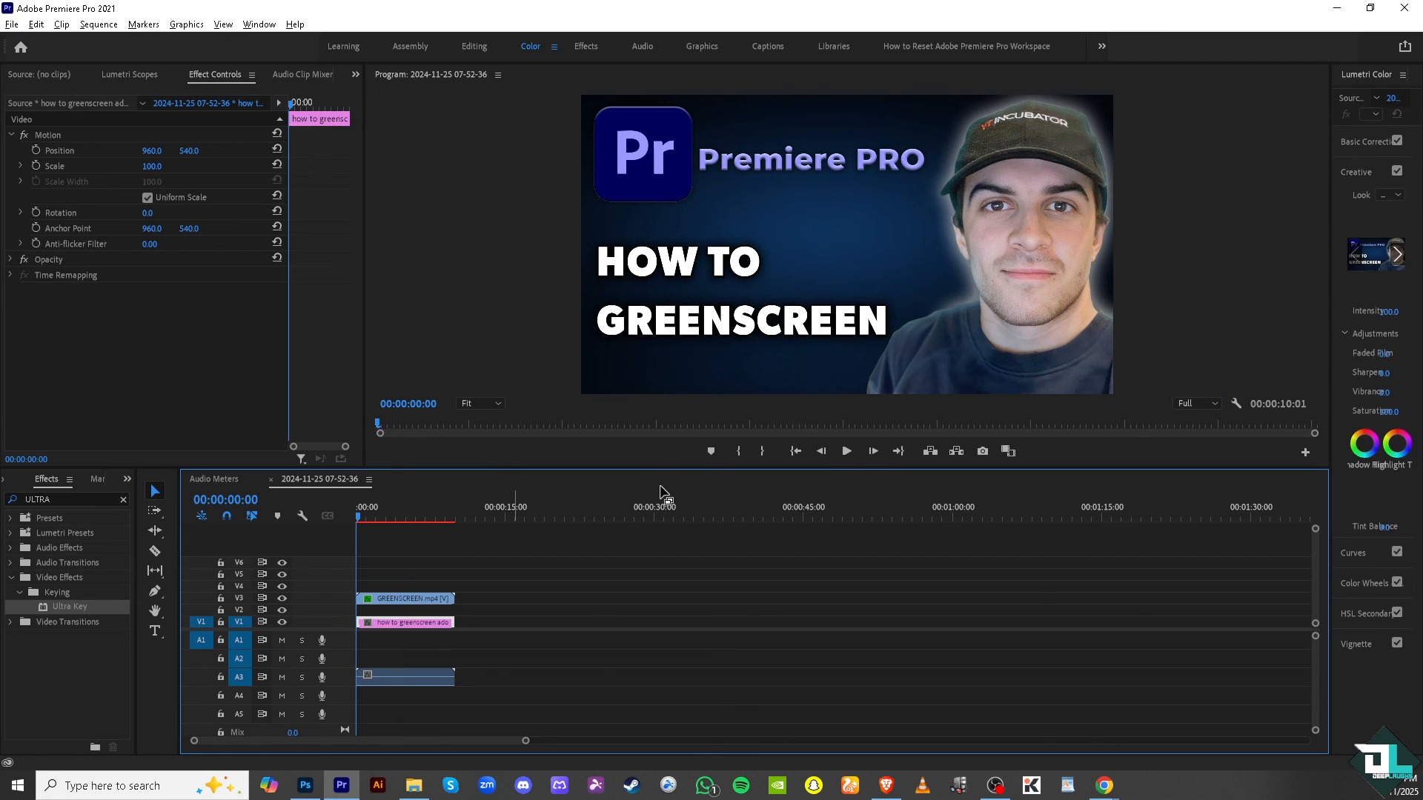
pyautogui.click(844, 451)
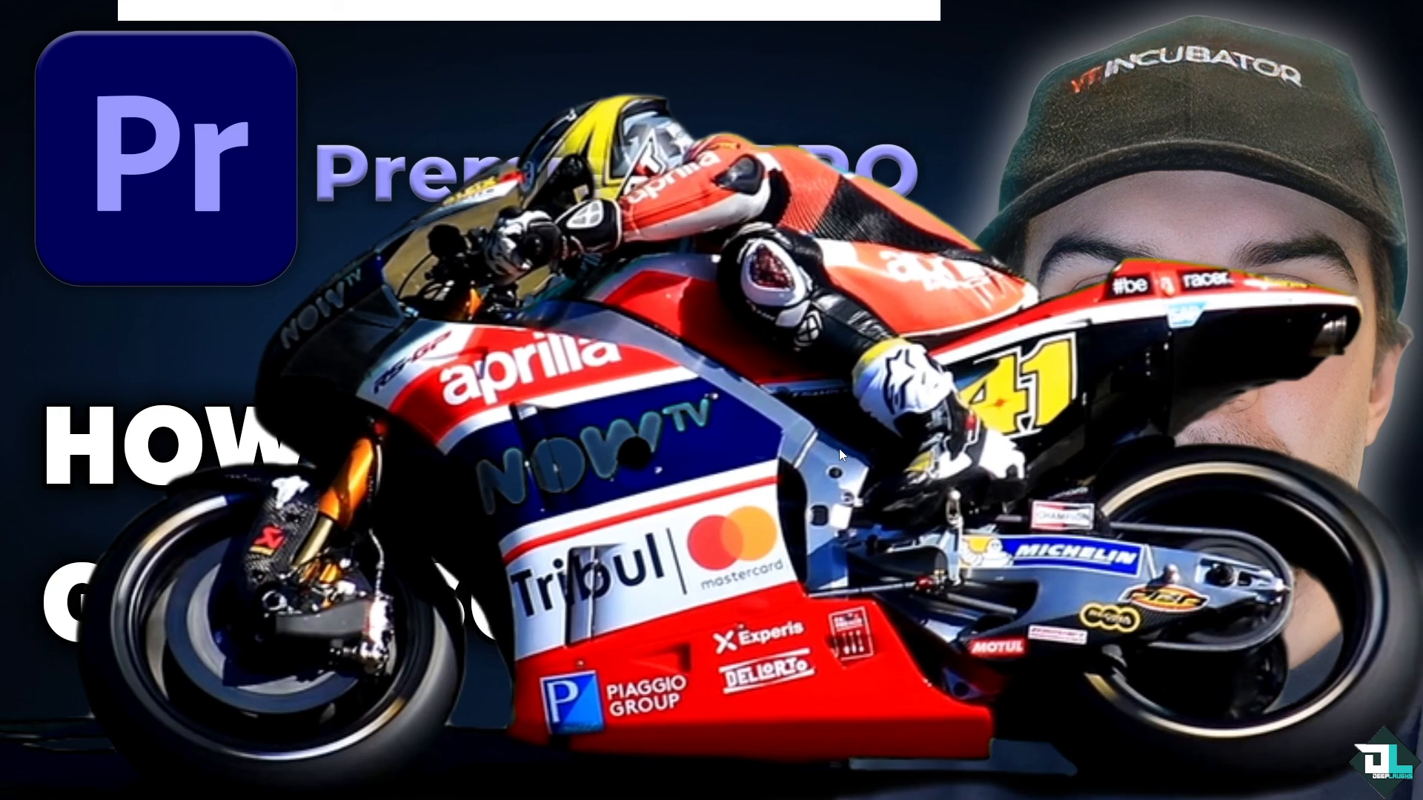